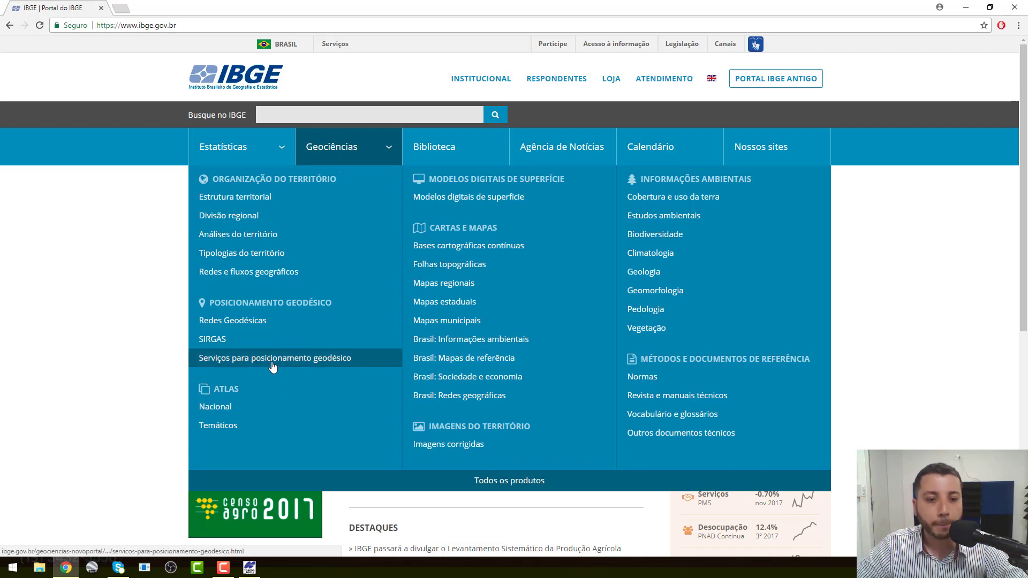
Step: Go to 'Serviços para posicionamento geodésico' and open the IBGE-PPP online post-processing service link
left_click(272, 366)
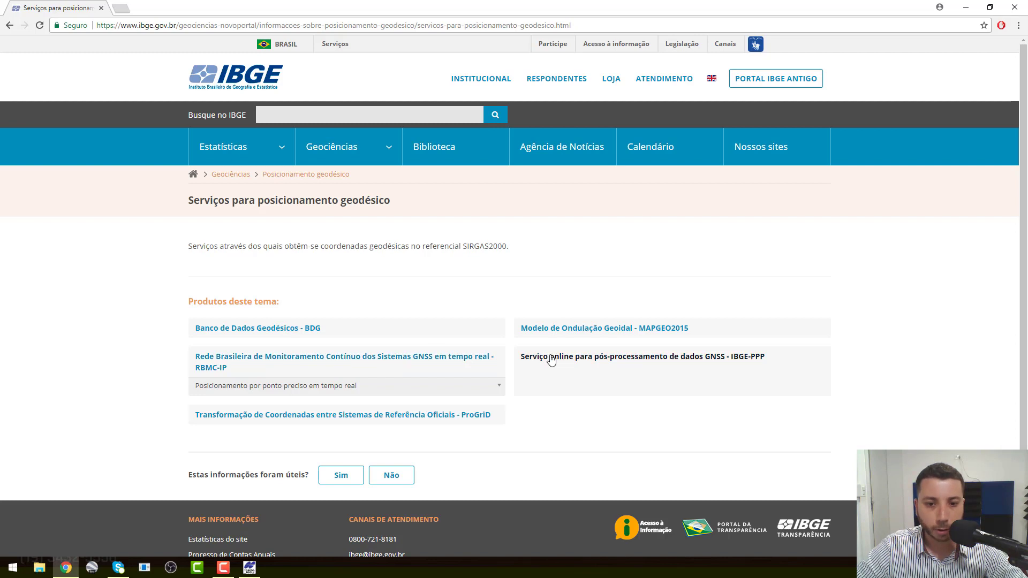
left_click(564, 366)
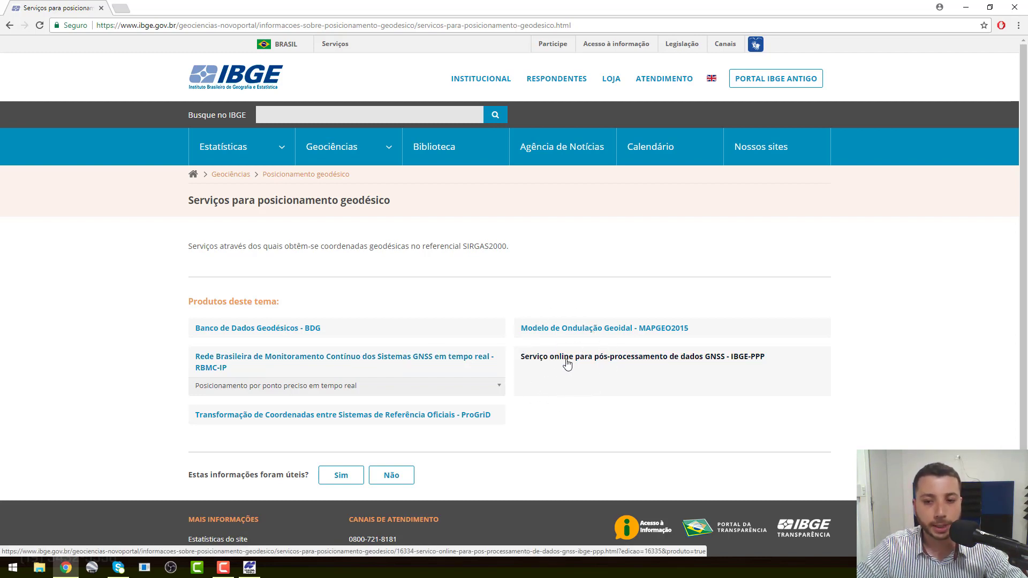
left_click(566, 362)
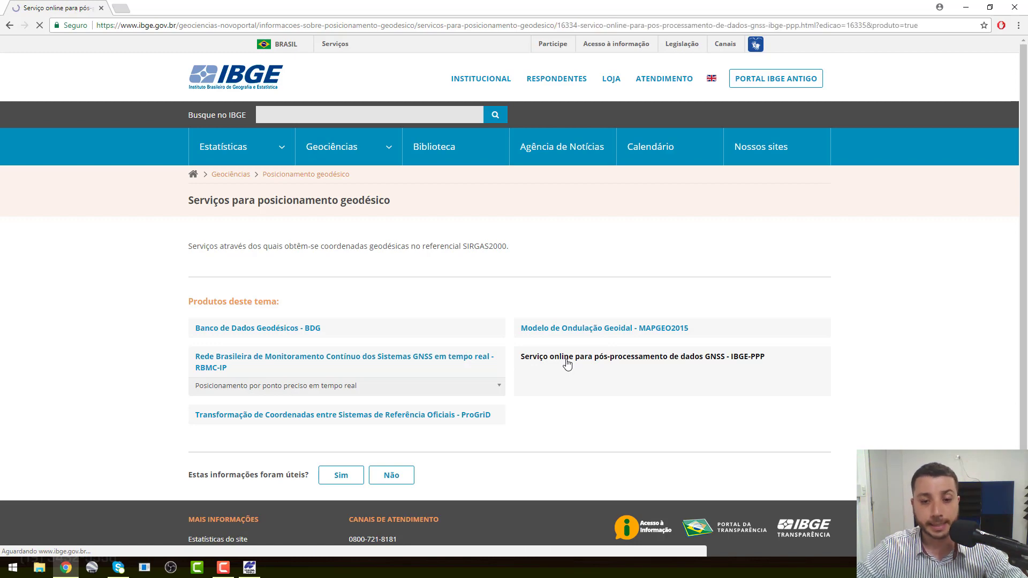
Step: Scroll through the IBGE-PPP 'O que é' description of the post-processing service
scroll(566, 362, "down", 2)
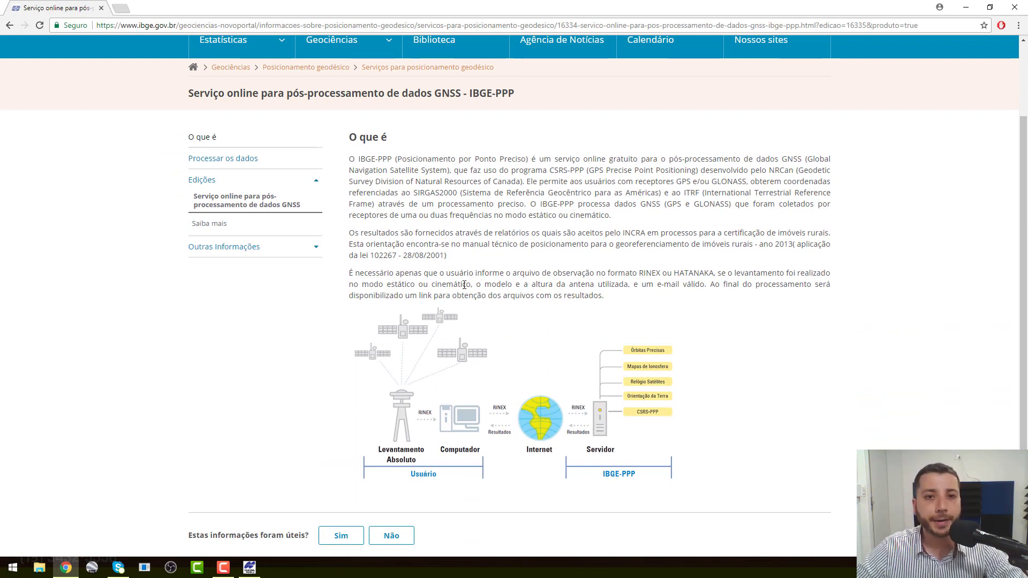
scroll(465, 332, "up", 1)
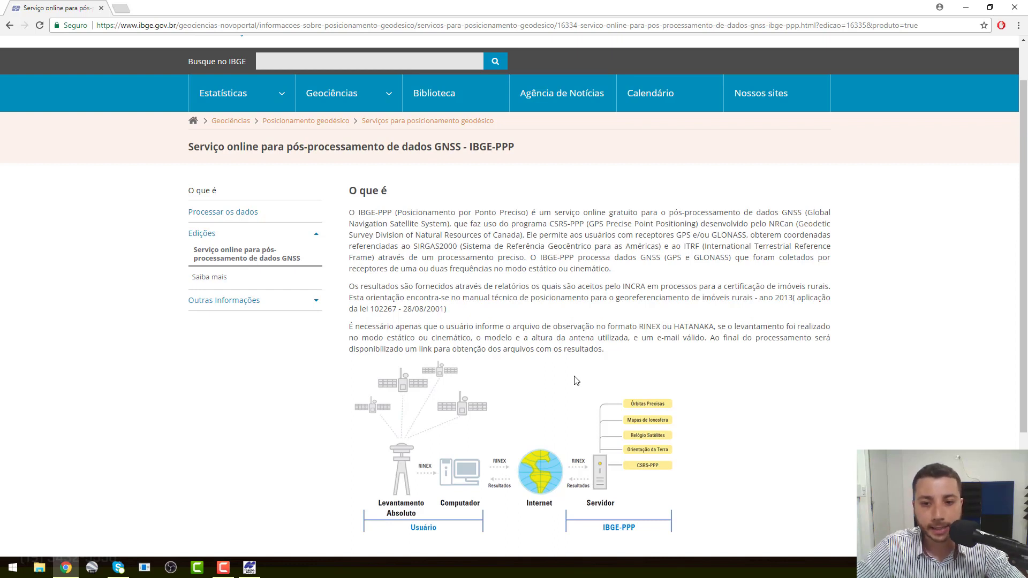
Step: Highlight 'RINEX ou HATANAKA' as the accepted observation file formats
left_click_drag(715, 326, 640, 330)
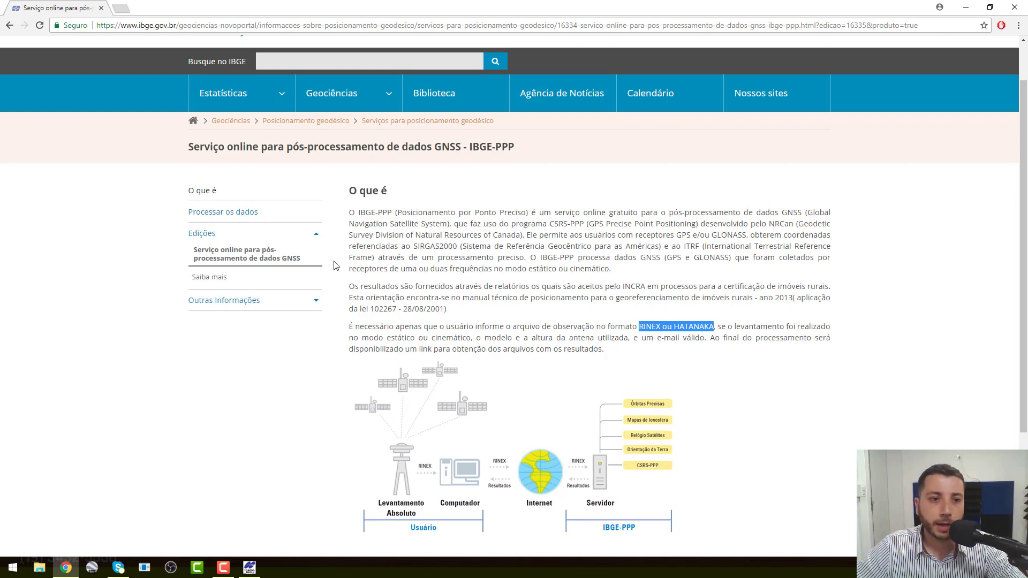
left_click(256, 218)
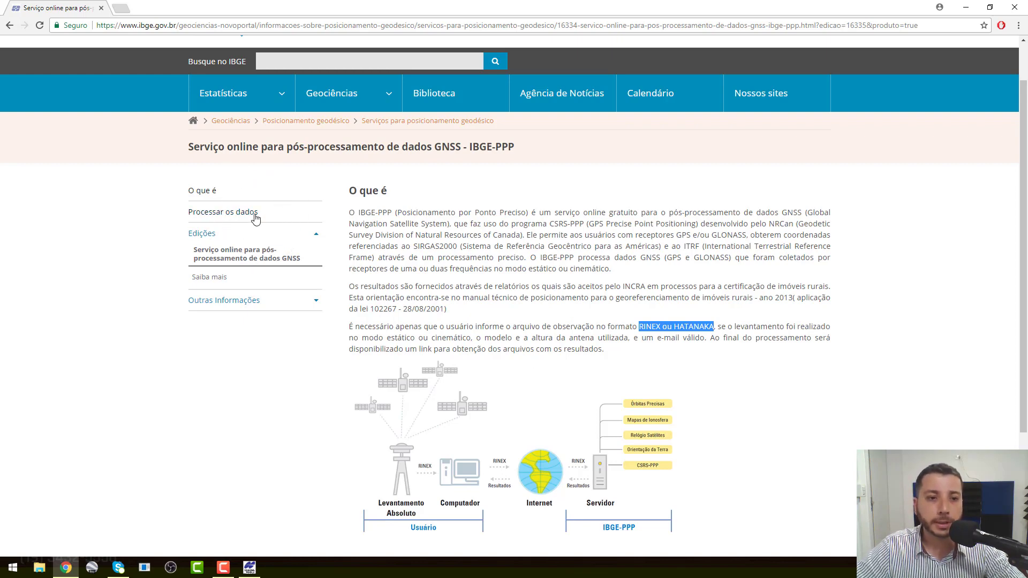
Step: Bring up the 'Processar os dados' upload form, then minimize Chrome to reach the desktop
left_click(255, 217)
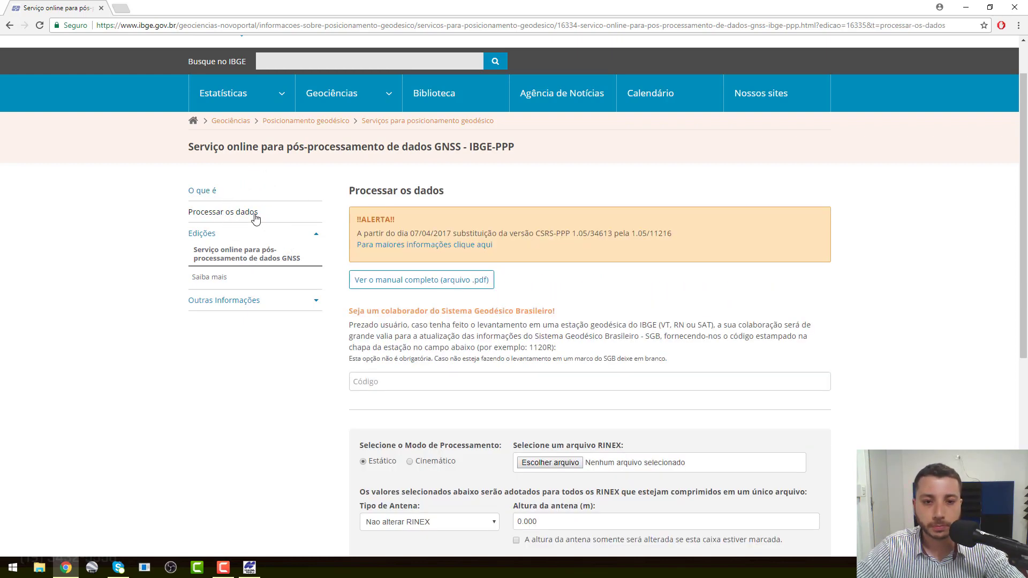
scroll(489, 312, "down", 1)
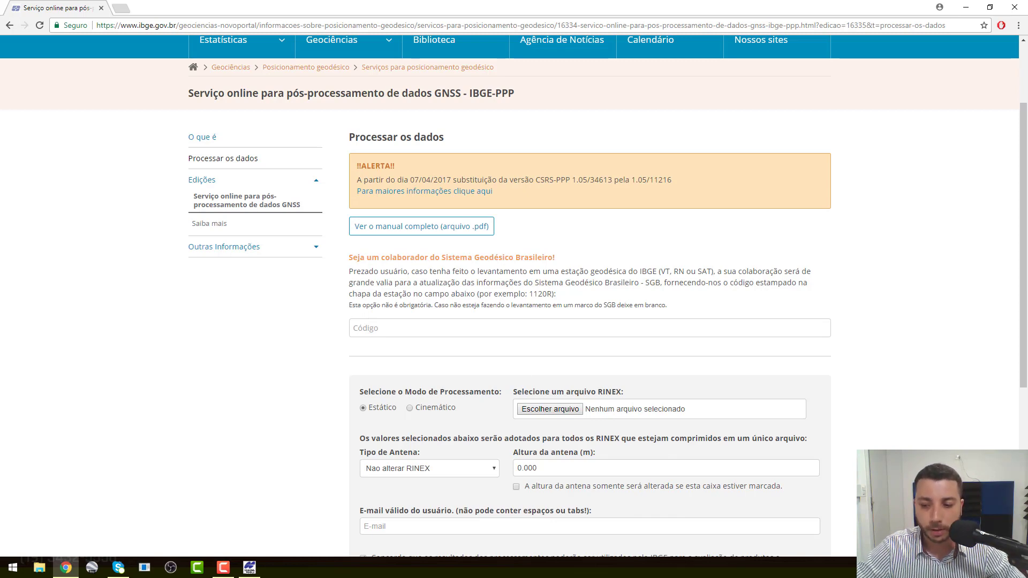
left_click(966, 7)
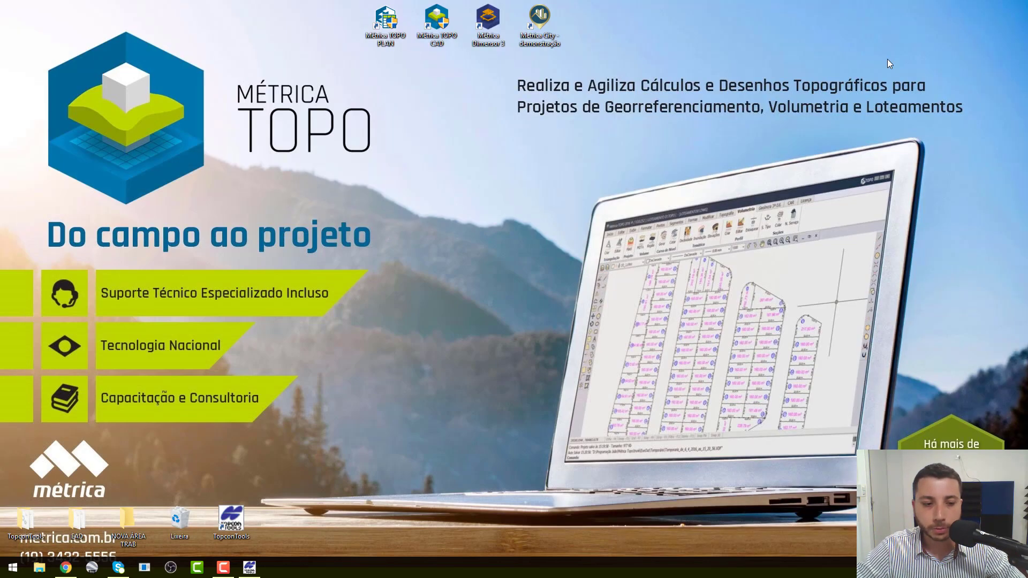
Step: In the EAD folder, zip the three Base208n observation files into a new EAD.zip archive
double_click(69, 525)
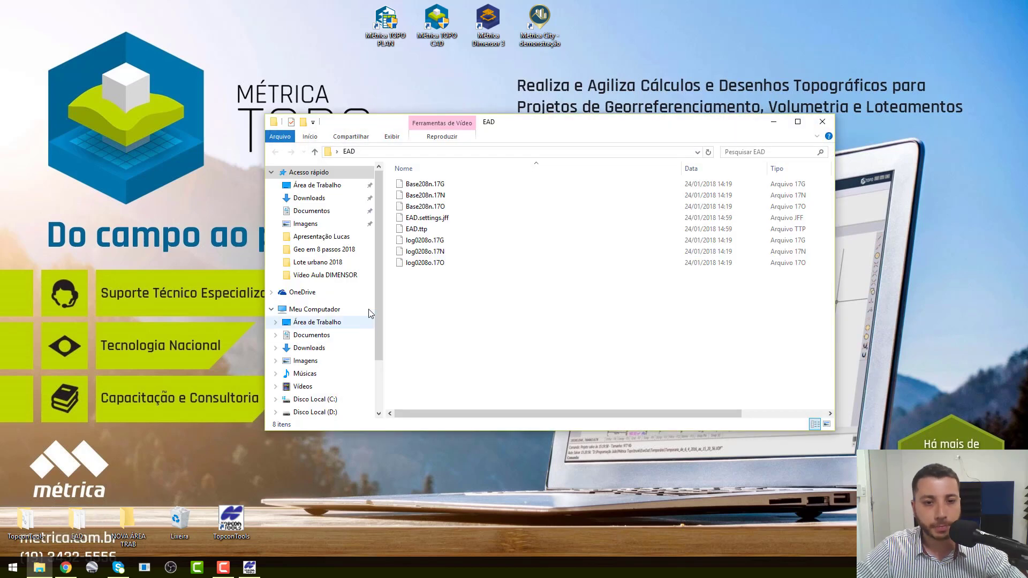
left_click(436, 207)
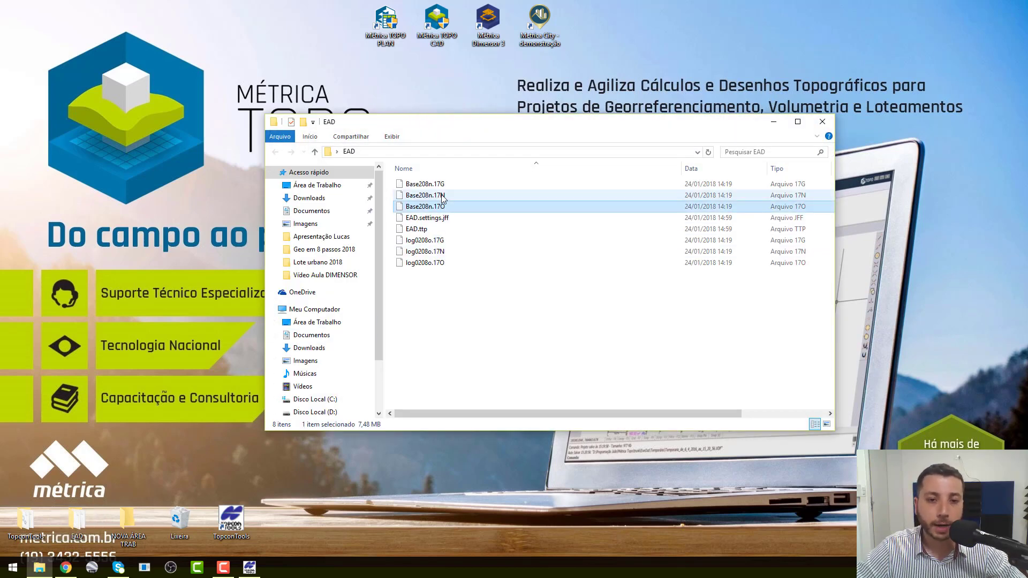
left_click(425, 184)
left_click(462, 207, "shift")
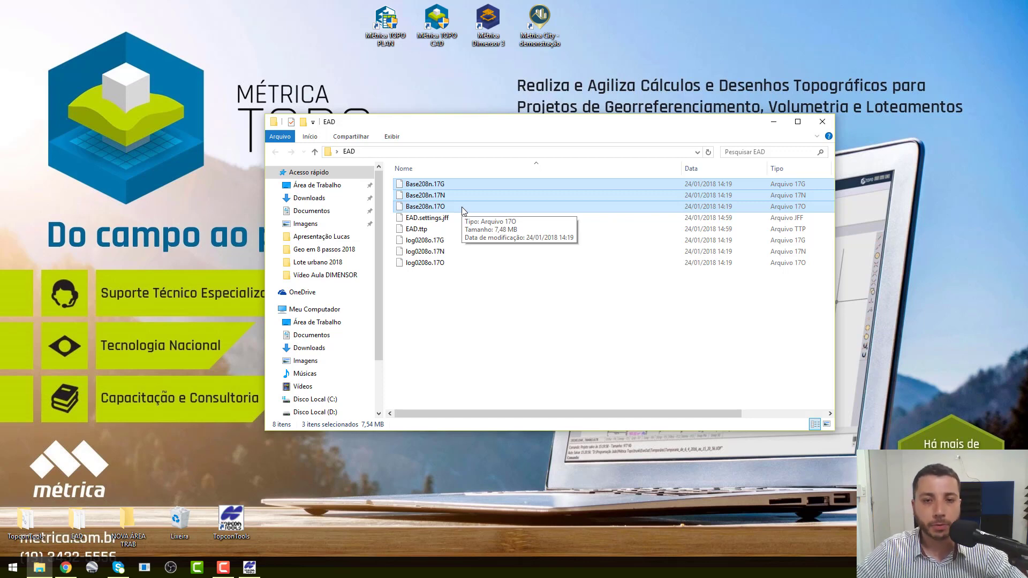
right_click(461, 206)
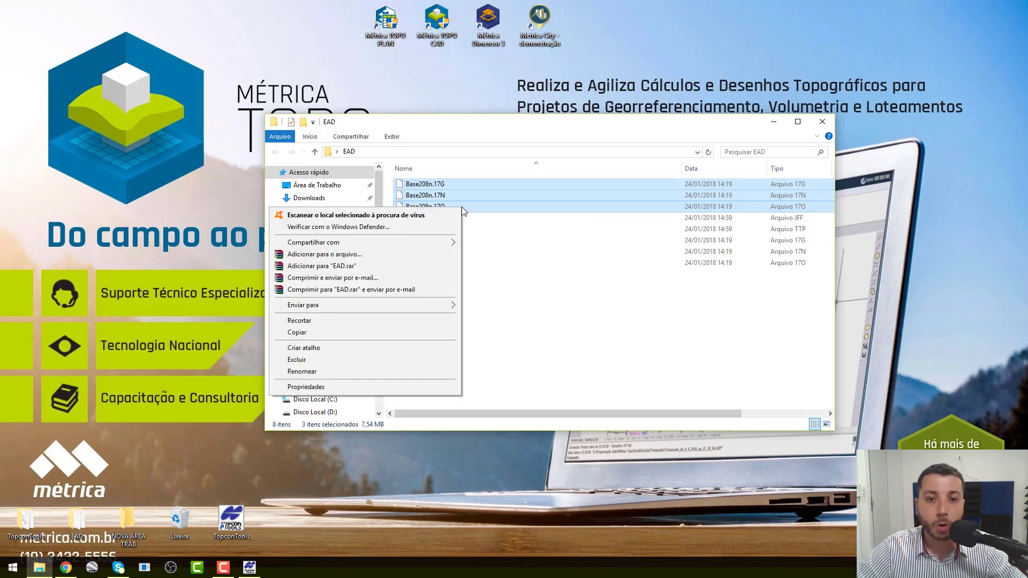
left_click(389, 254)
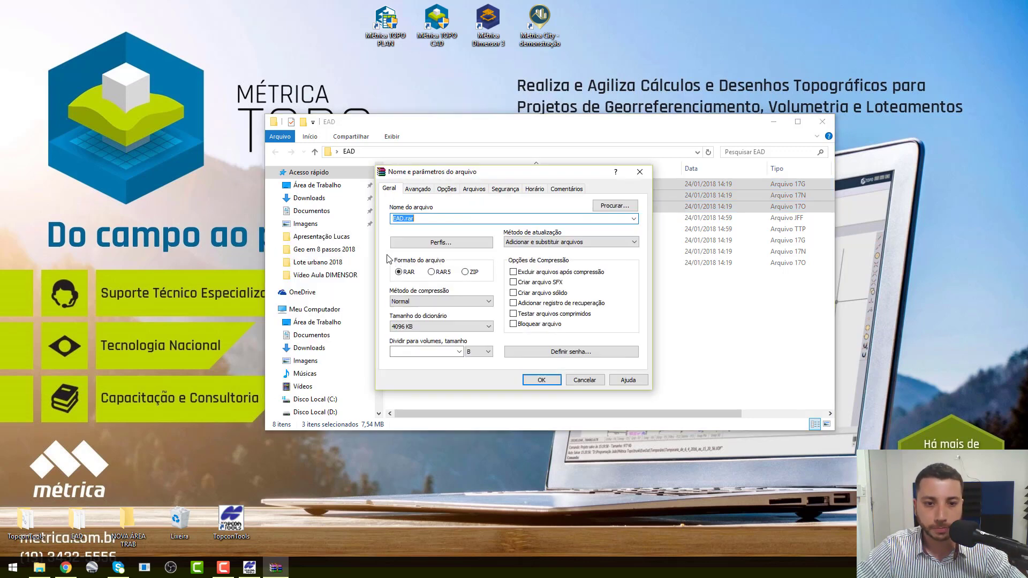
left_click(474, 274)
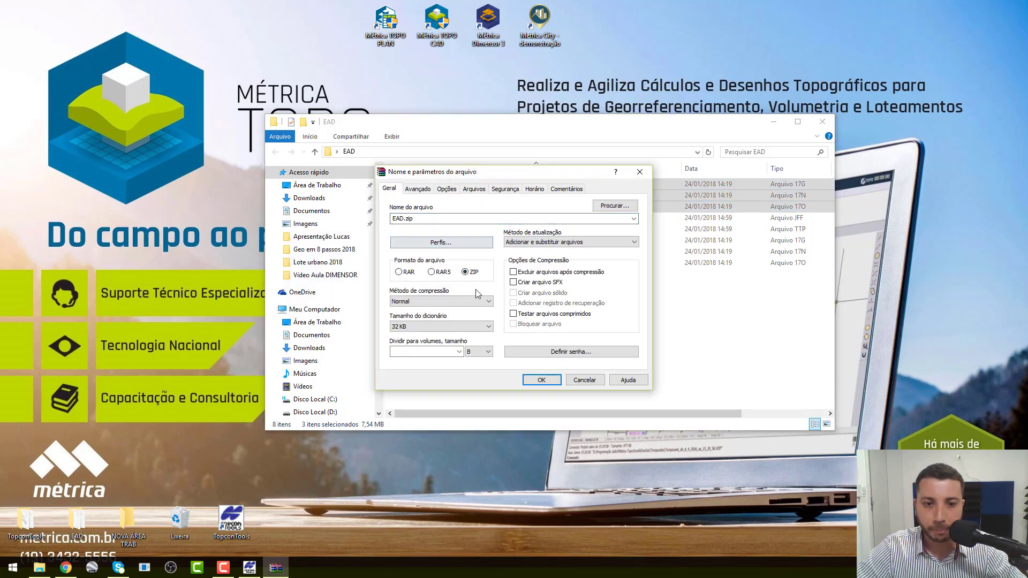
left_click(555, 381)
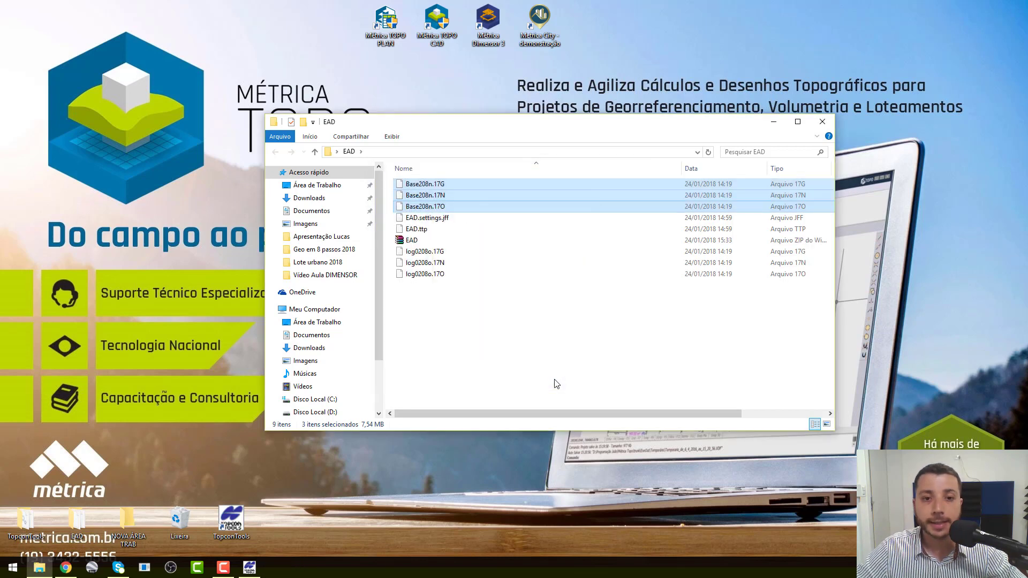
left_click(411, 241)
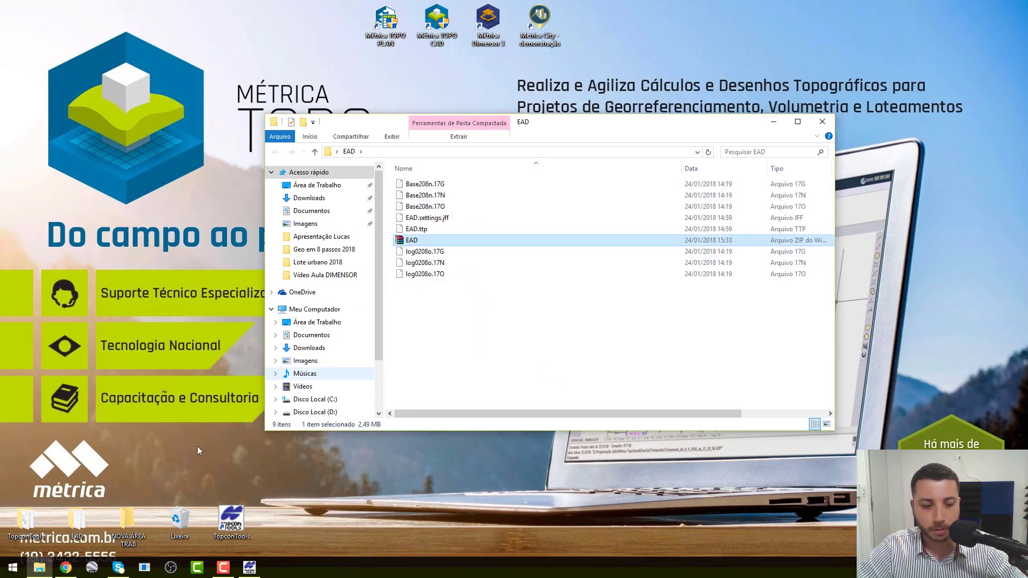
left_click(66, 567)
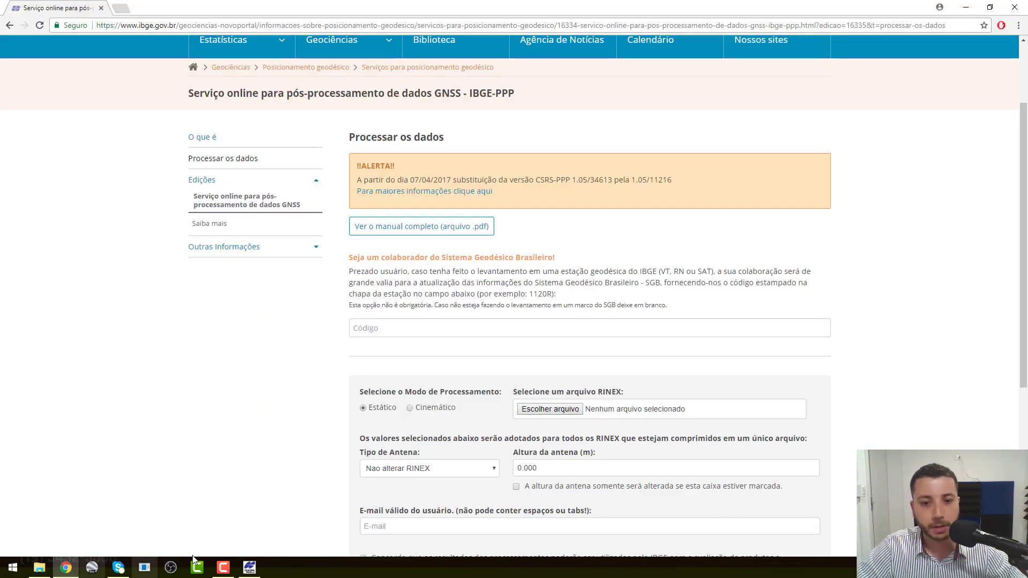
Step: Attach EAD.zip as the RINEX file on the IBGE-PPP form
scroll(610, 381, "down", 2)
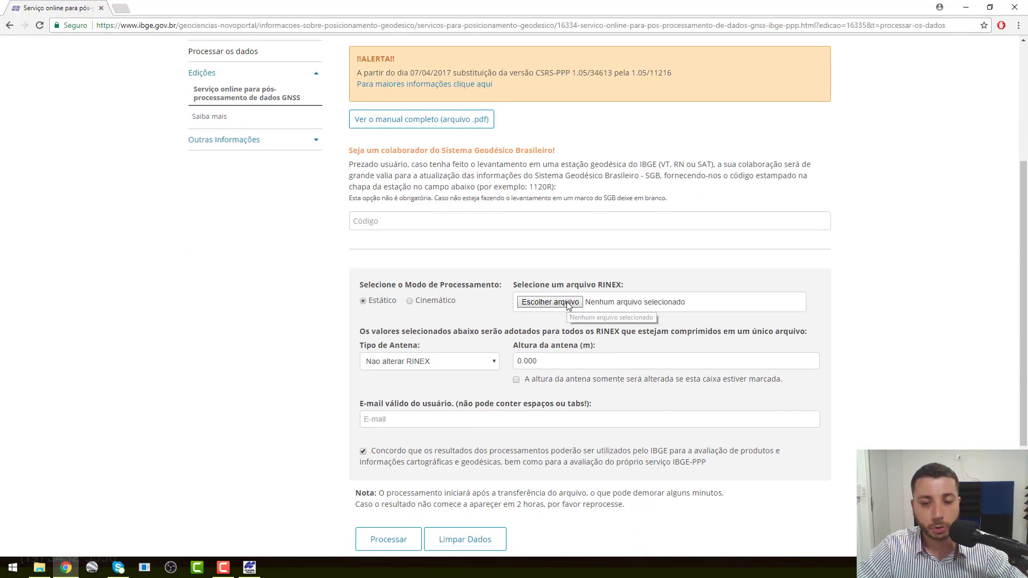
left_click(550, 302)
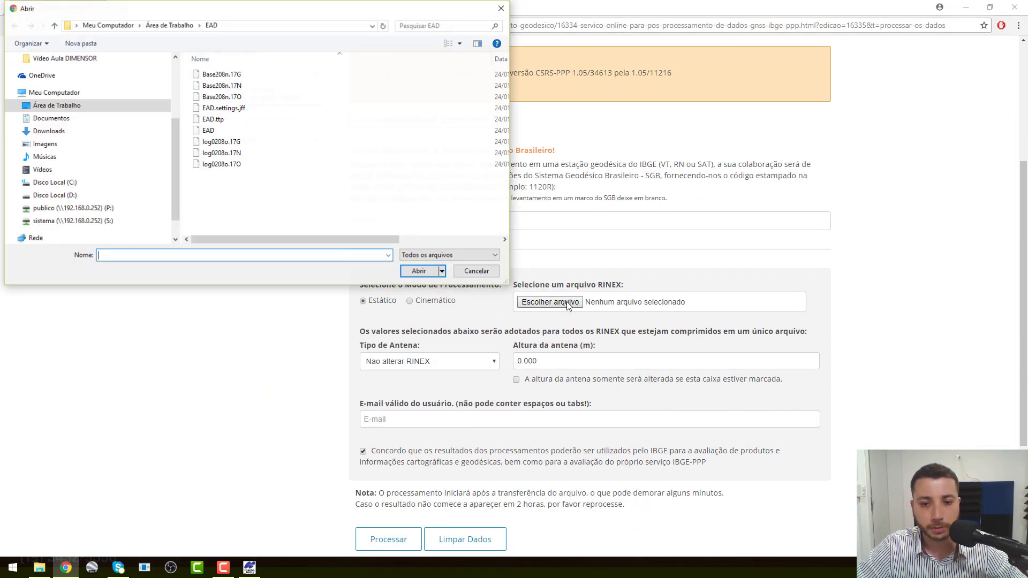
left_click(209, 133)
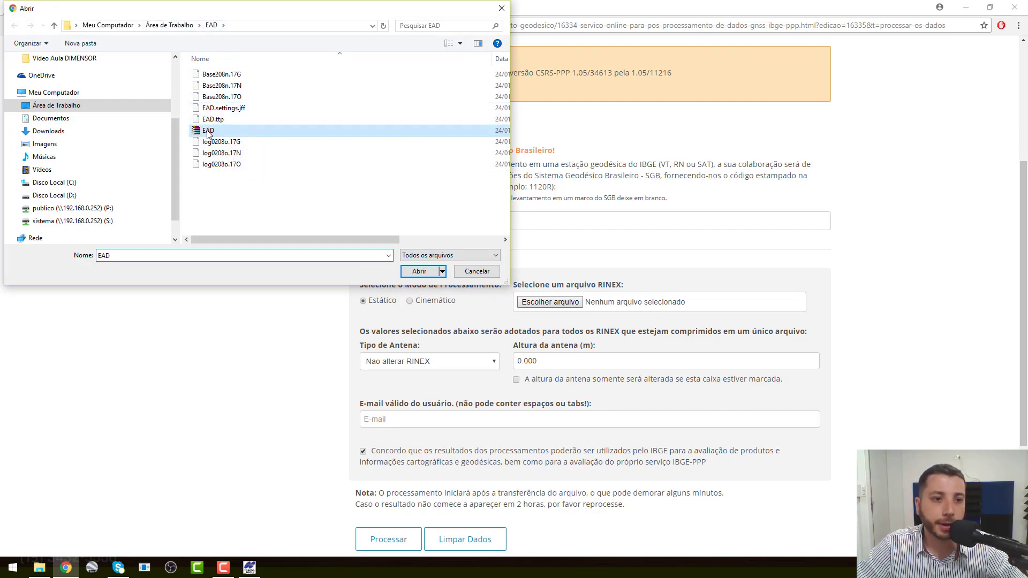
left_click(408, 274)
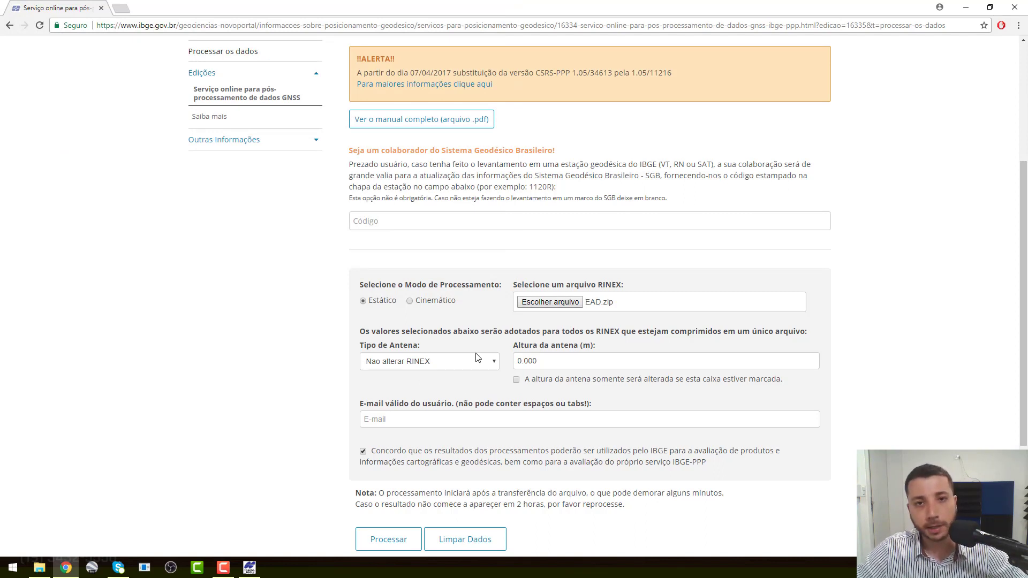
Step: Choose TPSHIPER_V NONE in the Tipo de Antena list, typing 'tps' to jump near it
left_click(496, 361)
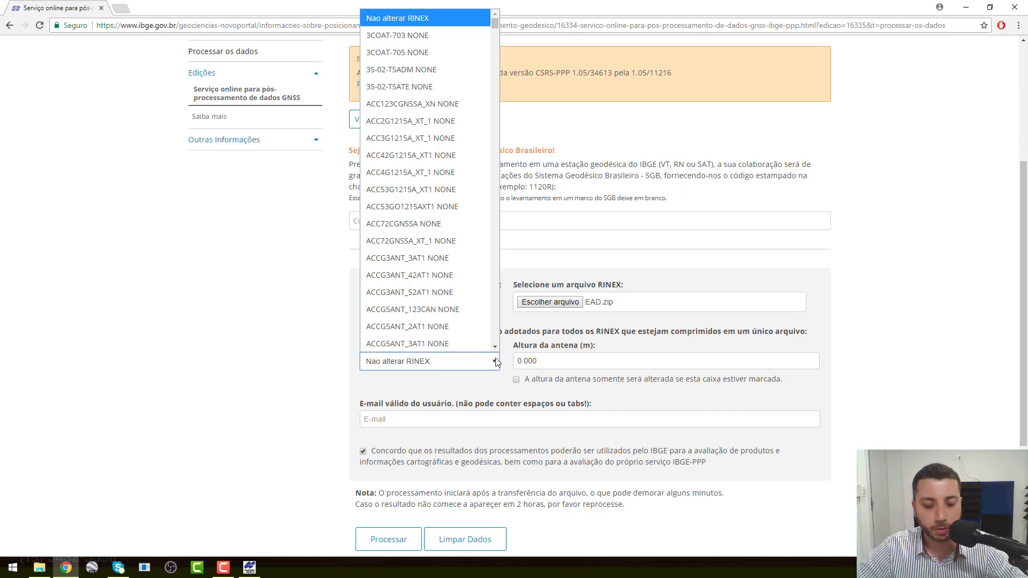
type("tps")
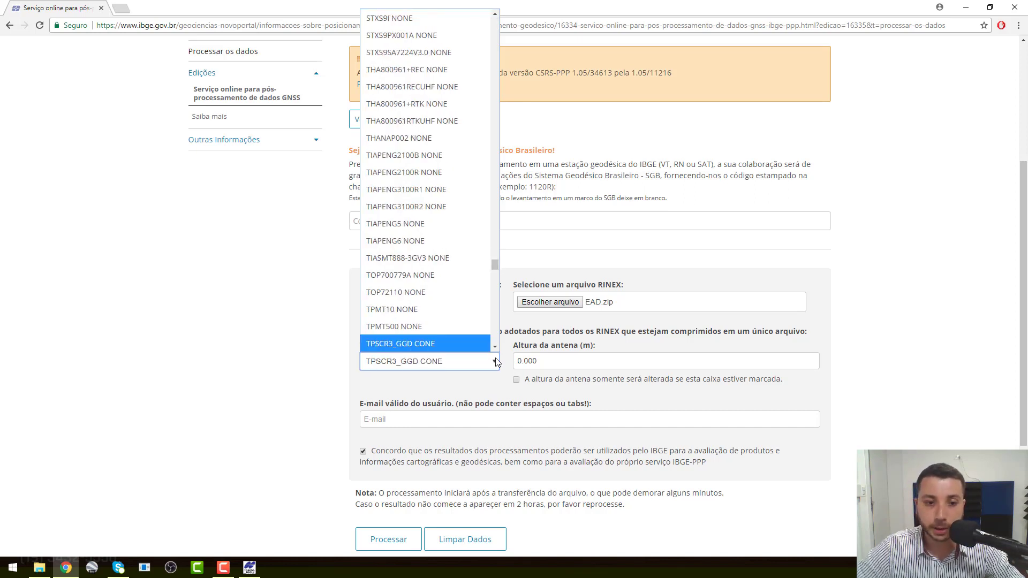
key("Down")
key("Down")
key("Down")
key("Down")
key("Down")
key("Down")
key("Down")
key("Down")
key("Down")
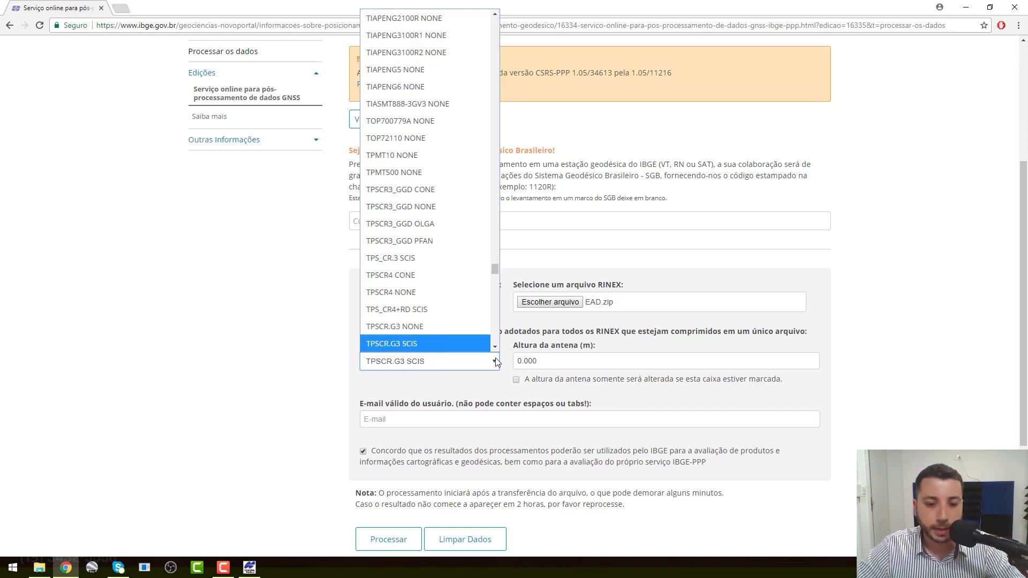
key("Down")
key("Down")
key("Down")
key("Down")
key("Down")
key("Down")
key("Down")
key("Down")
key("Down")
key("Down")
key("Down")
key("Down")
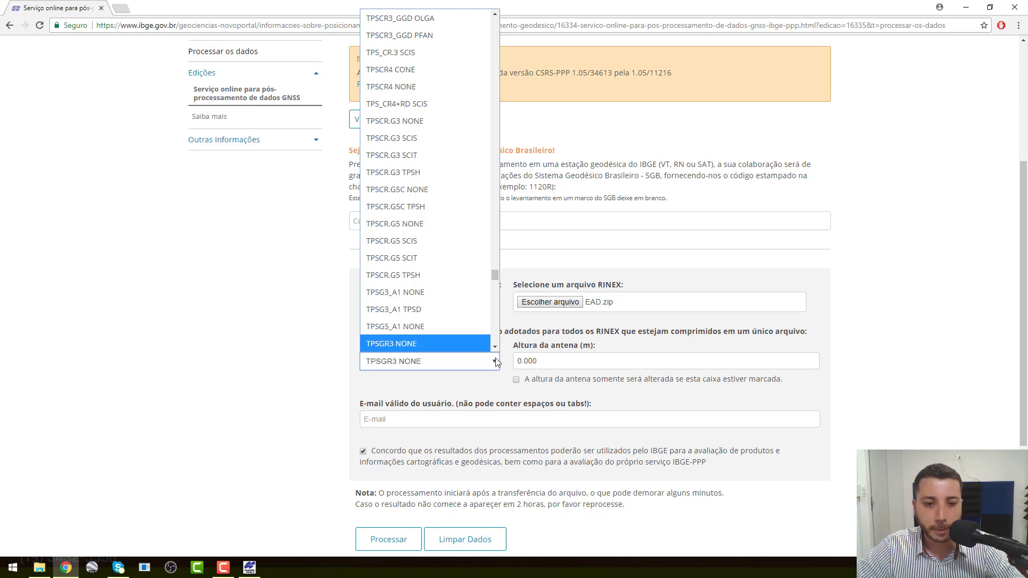
key("Down")
key("Down")
key("Down")
key("Down")
key("Down")
key("Down")
key("Down")
key("Down")
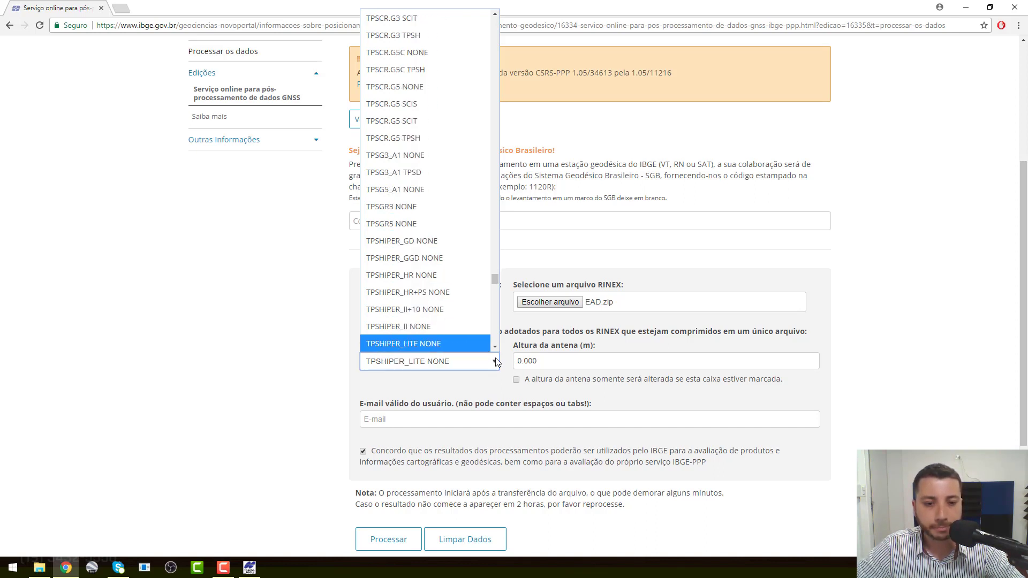
key("Down")
key("Down")
key("Down")
key("Down")
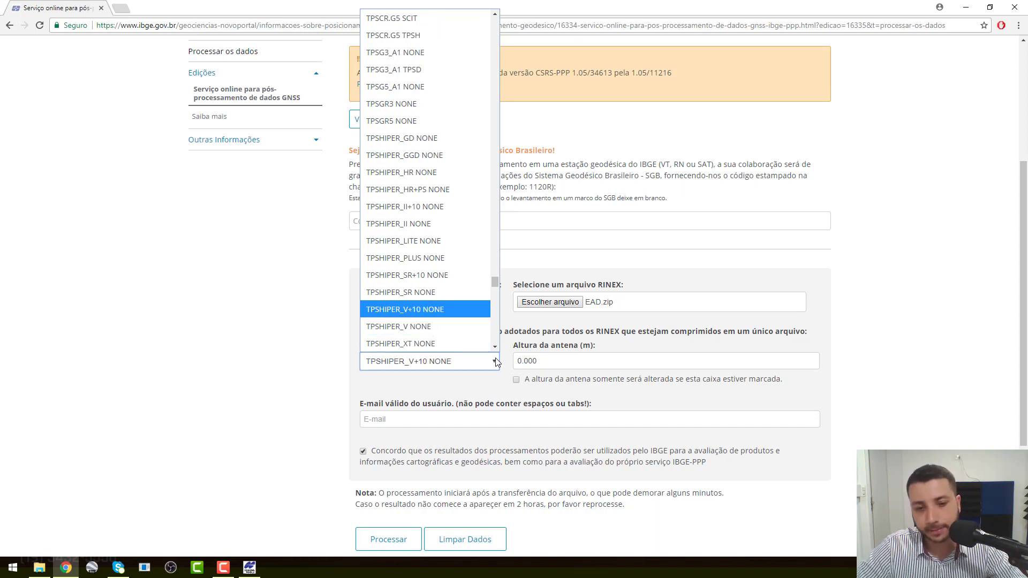
key("Down")
key("Down")
key("Down")
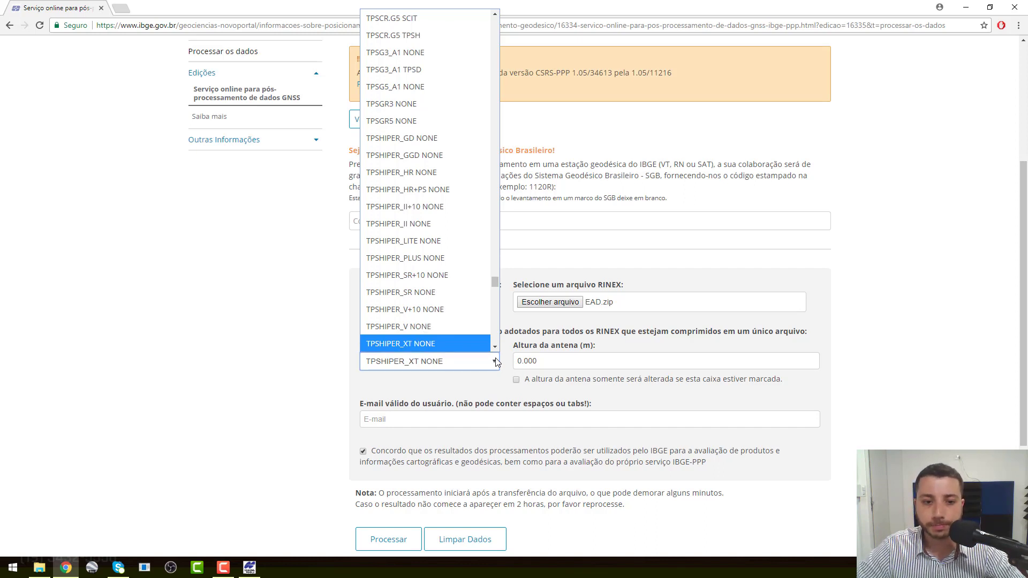
key("Up")
key("Up")
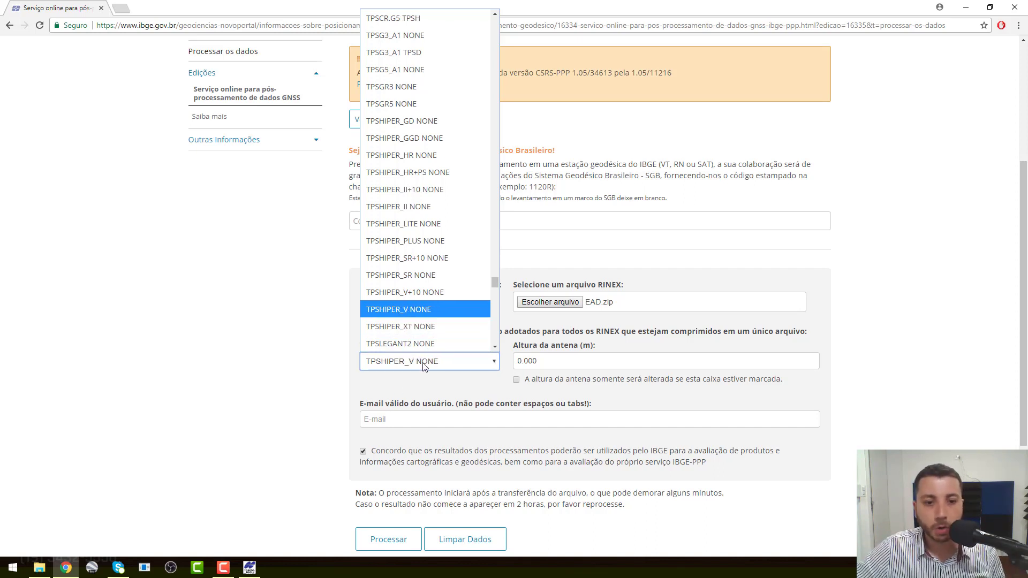
left_click(416, 310)
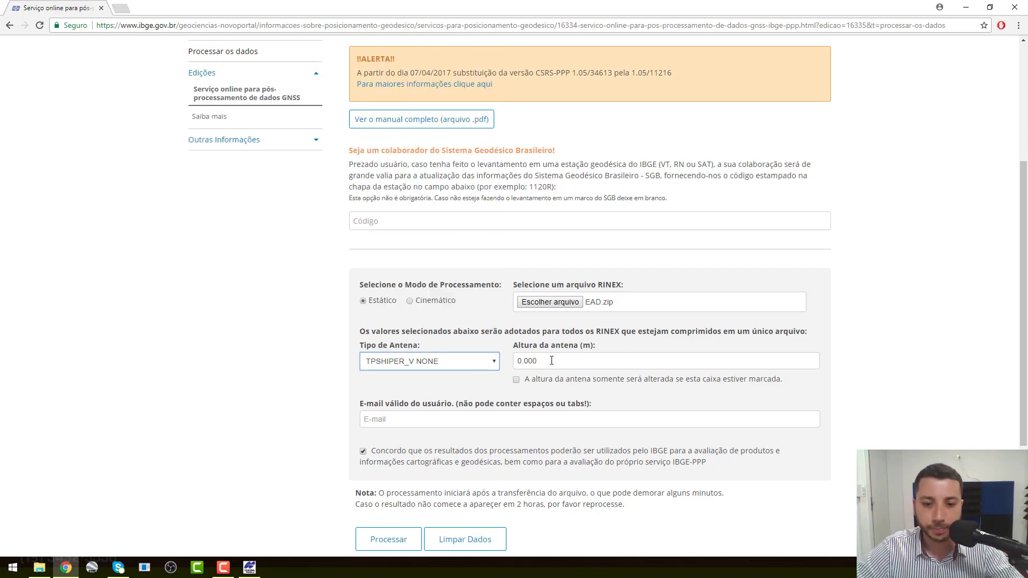
Step: Enter 1.495 as the antenna height and tick the box so the height change is applied
key("Tab")
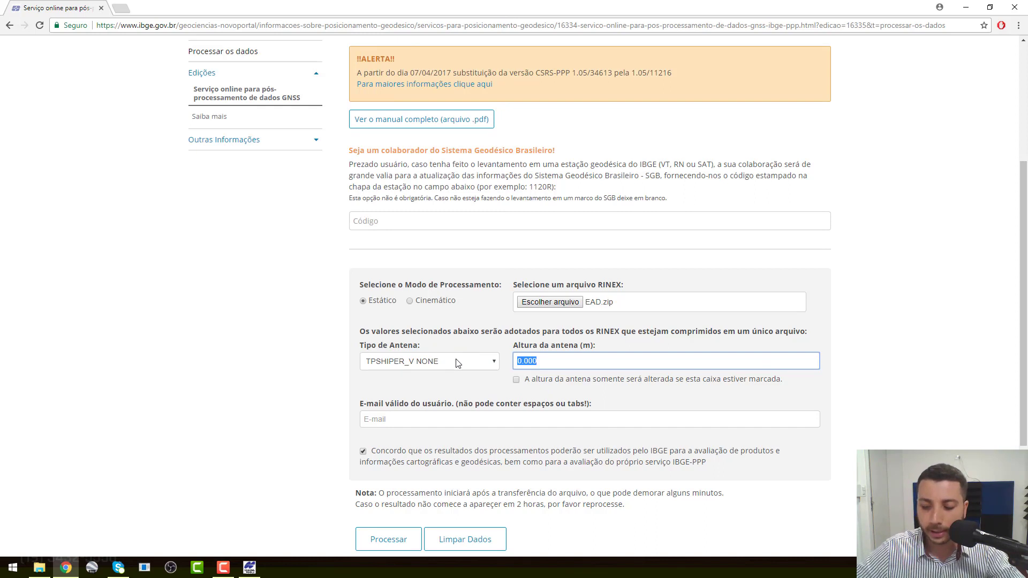
type("1.")
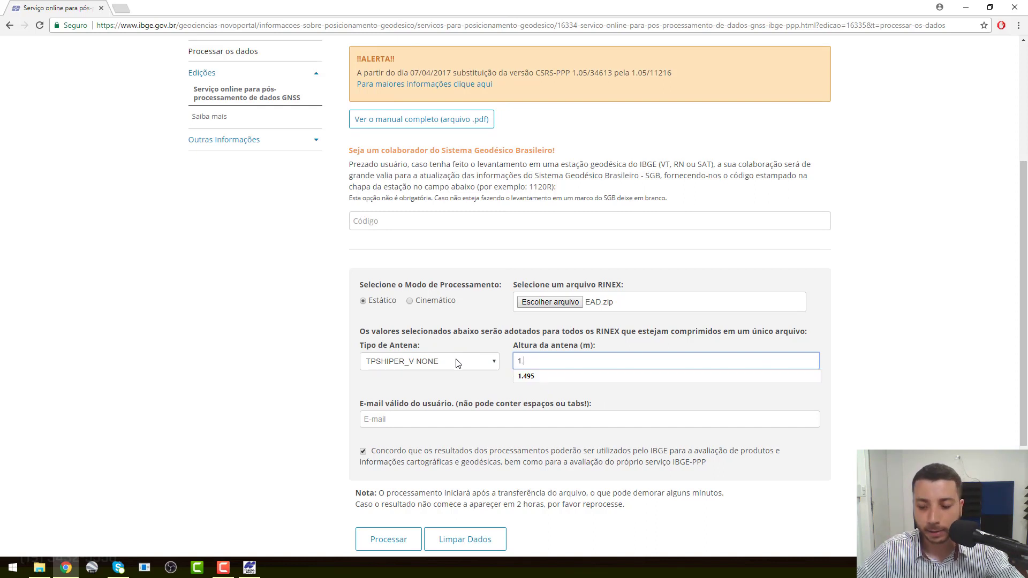
type("495")
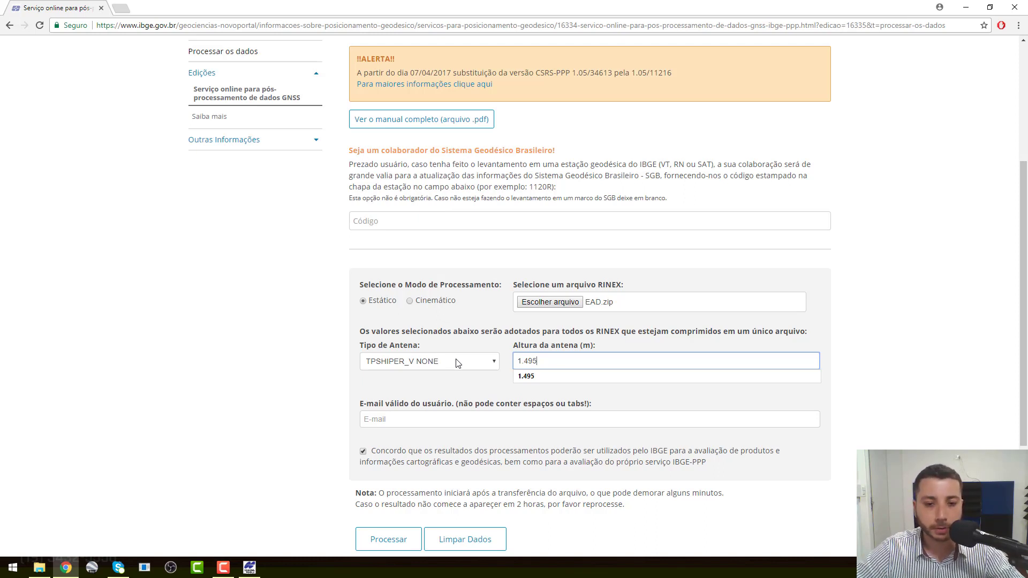
left_click(474, 382)
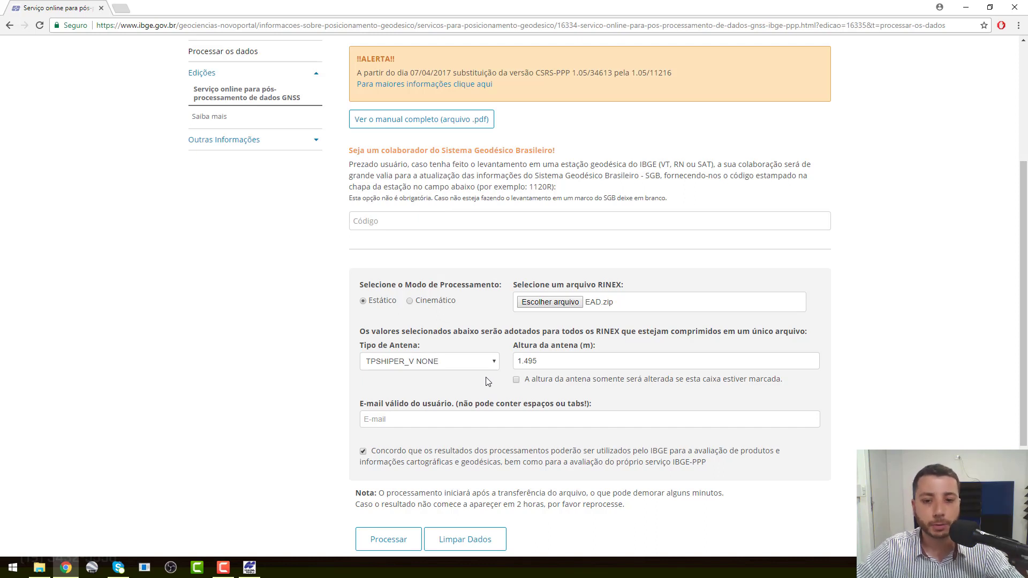
left_click(517, 382)
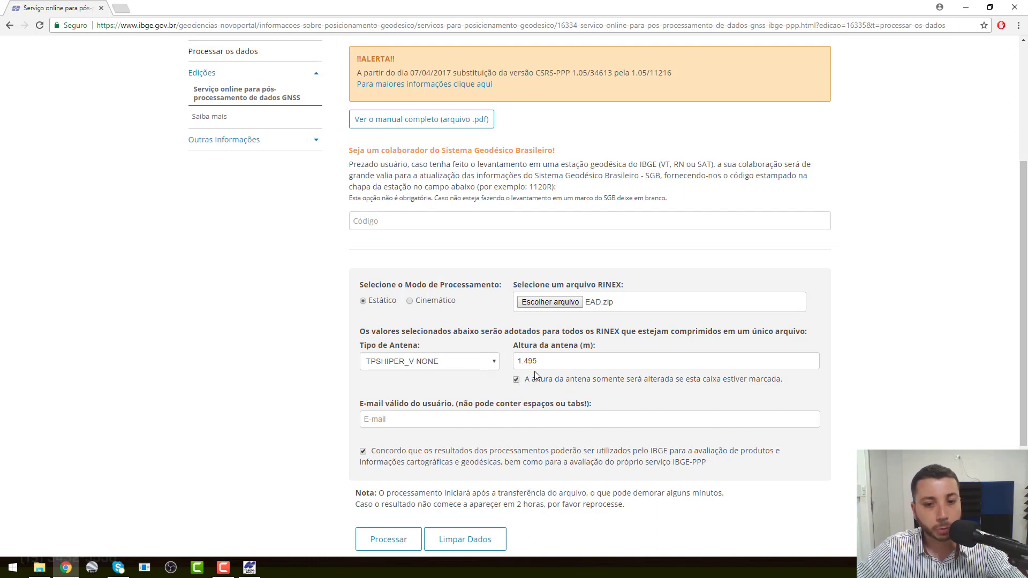
left_click(451, 417)
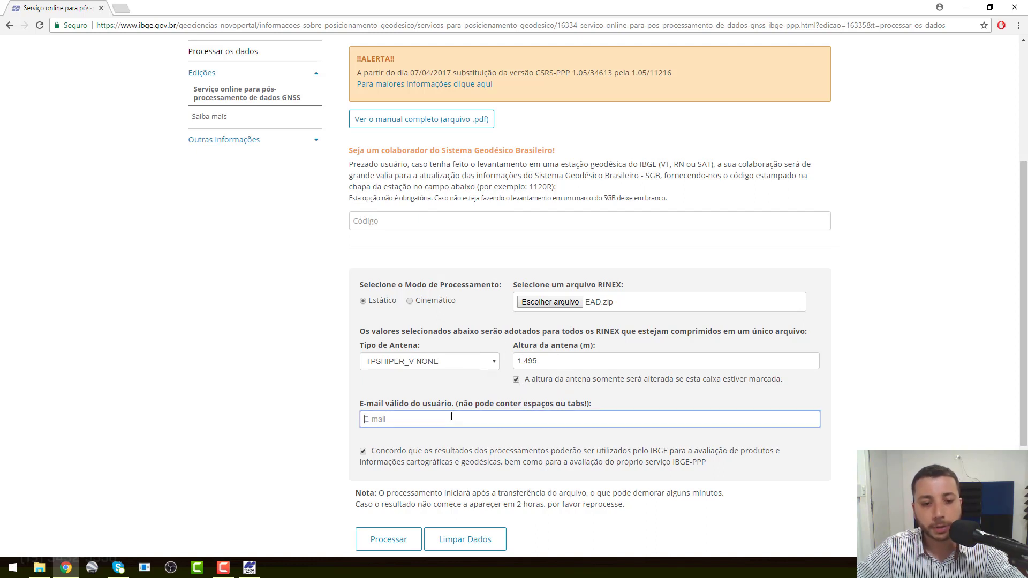
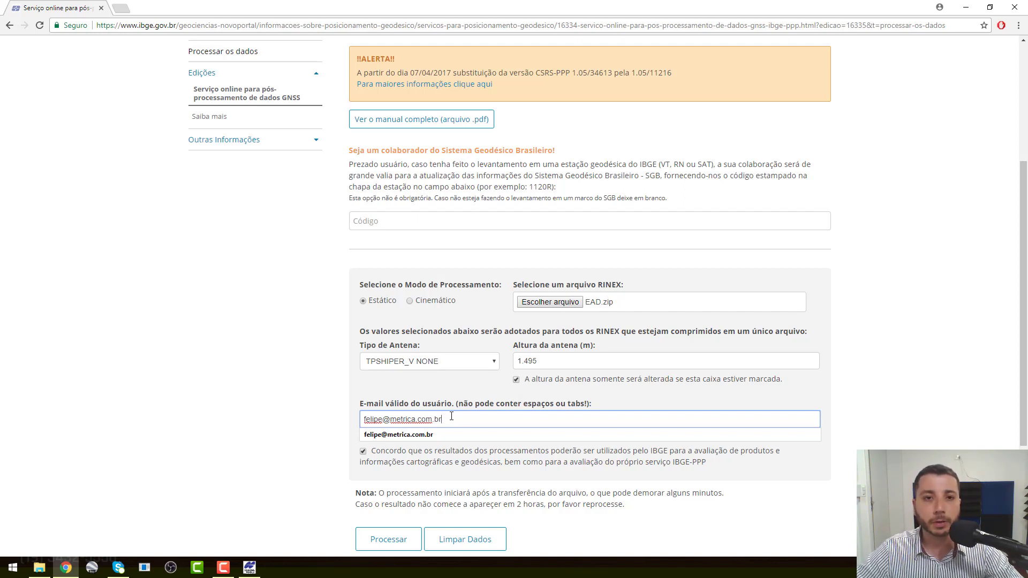
Step: Type the user's e-mail address into the E-mail field
left_click(915, 310)
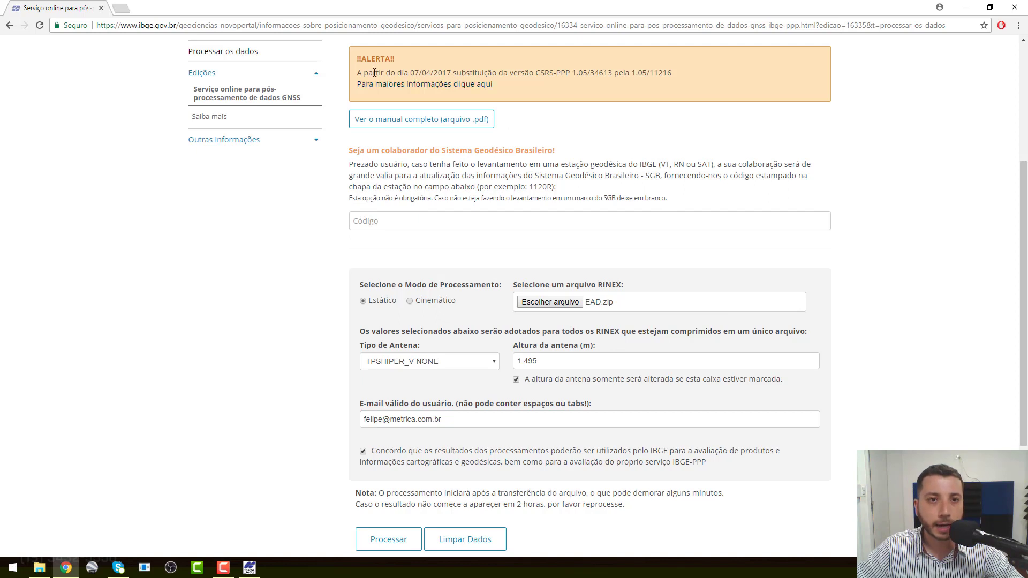
left_click_drag(409, 73, 541, 72)
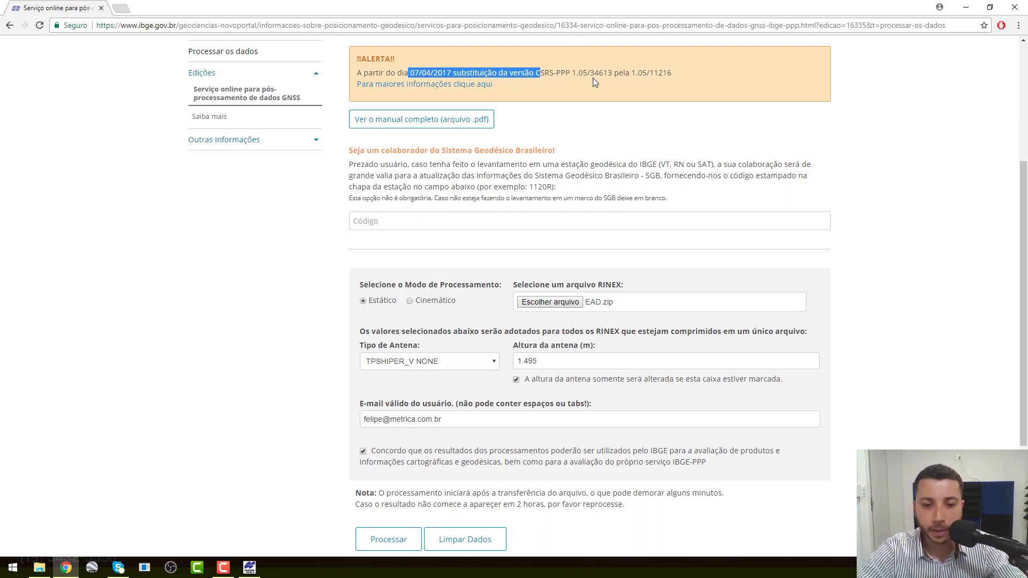
scroll(594, 135, "down", 2)
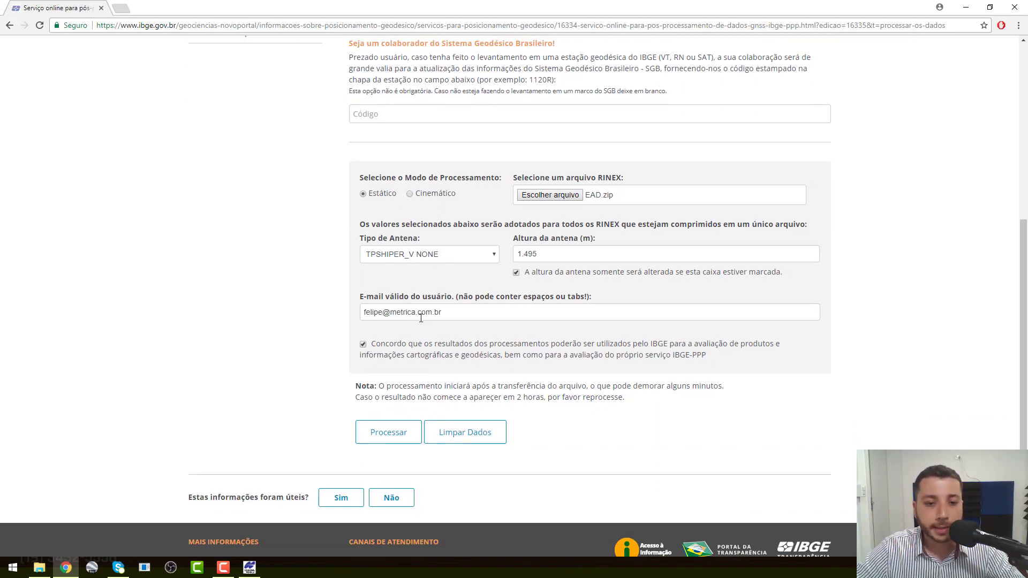
left_click(363, 344)
left_click(363, 344)
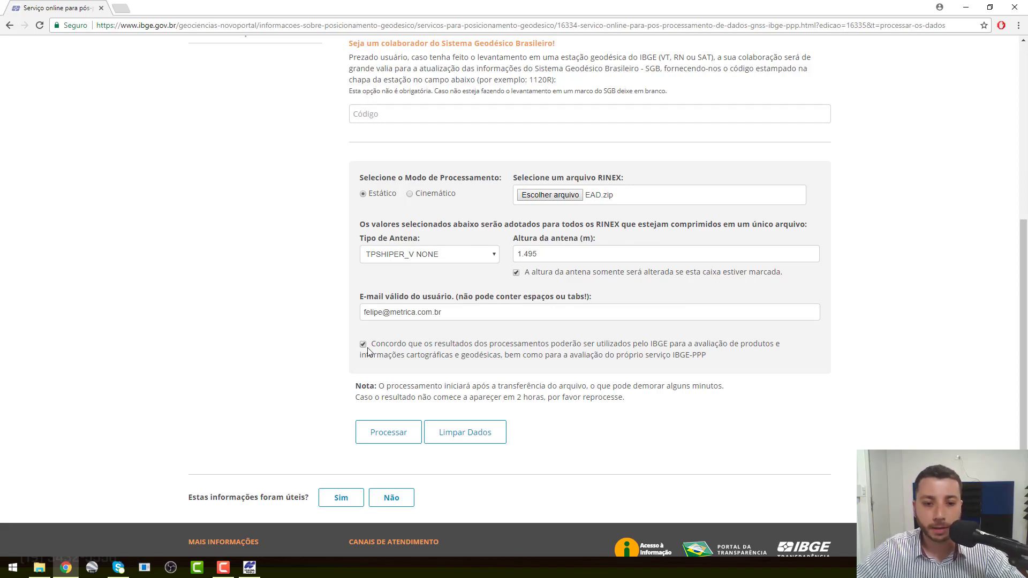
Step: Submit EAD.zip with Processar and check the log reporting Base208n.17O processed correctly
left_click(403, 437)
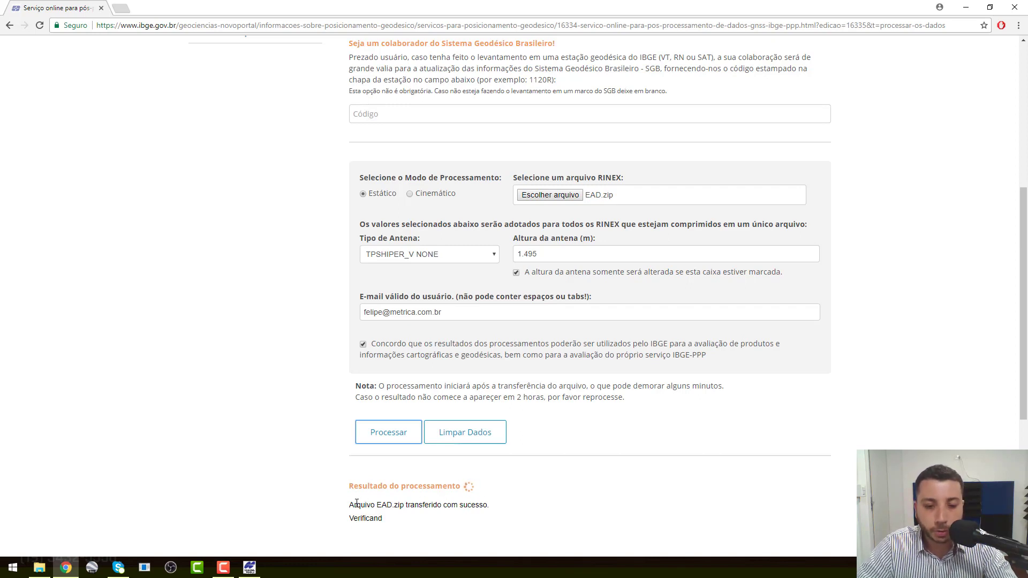
left_click_drag(356, 503, 447, 504)
scroll(328, 429, "down", 4)
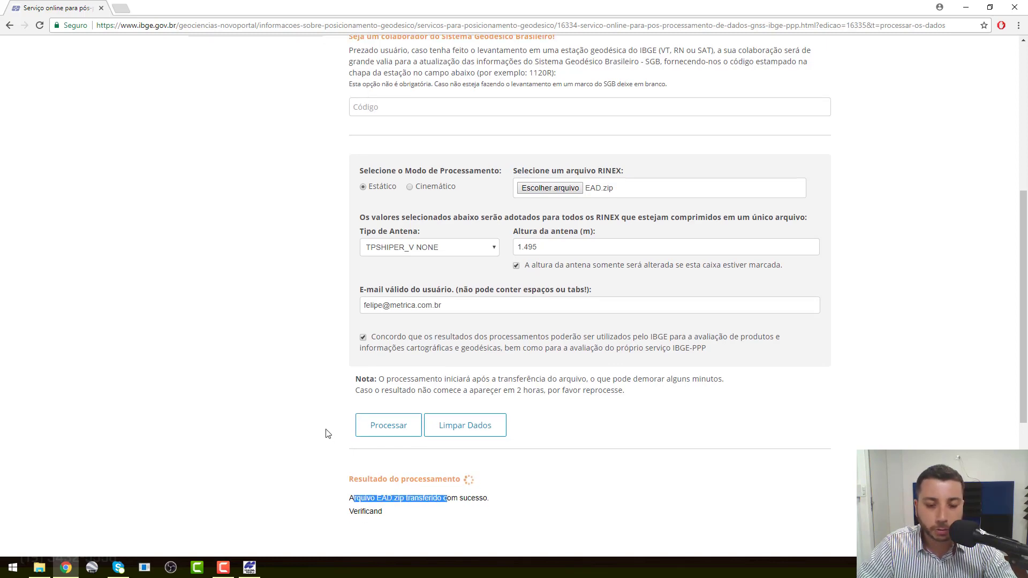
left_click(389, 310)
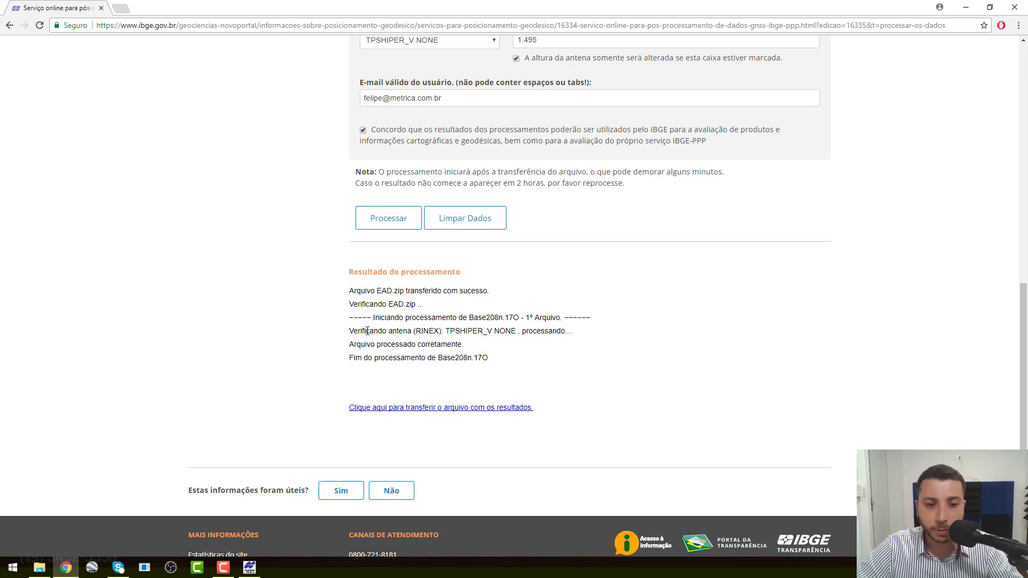
Step: Confirm the antenna check and successful processing messages, then download the results zip
left_click_drag(366, 332, 501, 333)
double_click(528, 332)
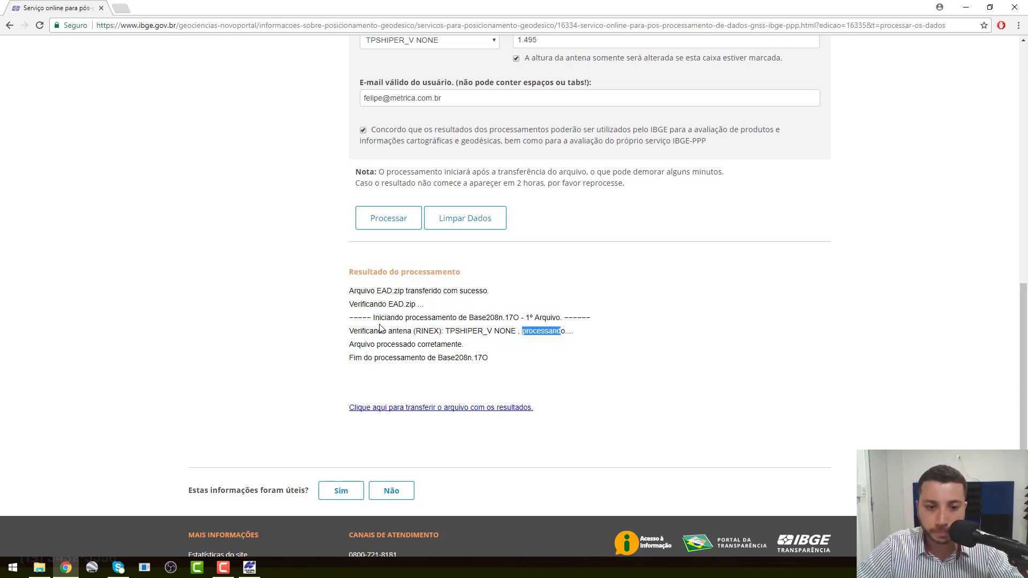
left_click_drag(367, 345, 441, 345)
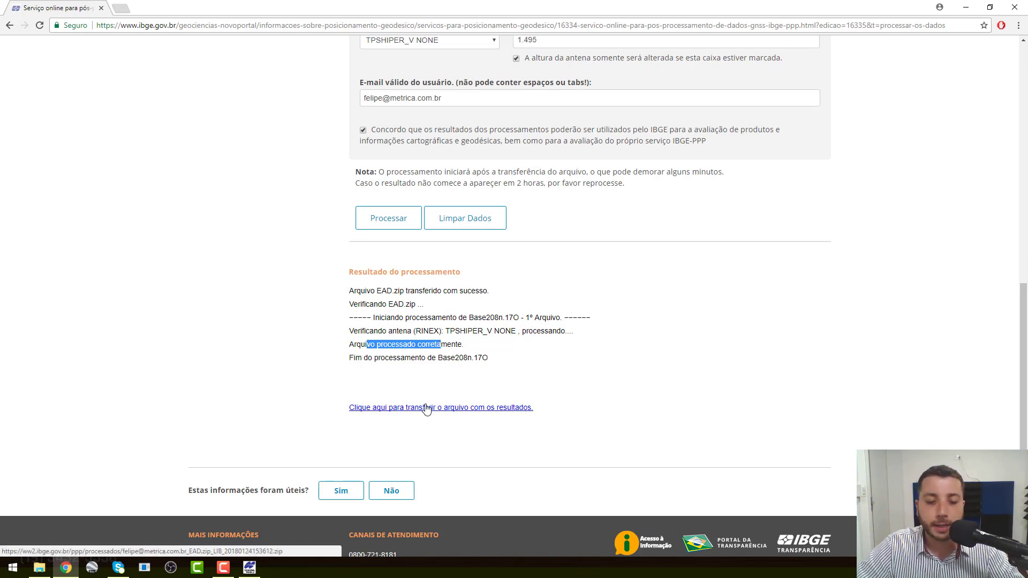
left_click(479, 412)
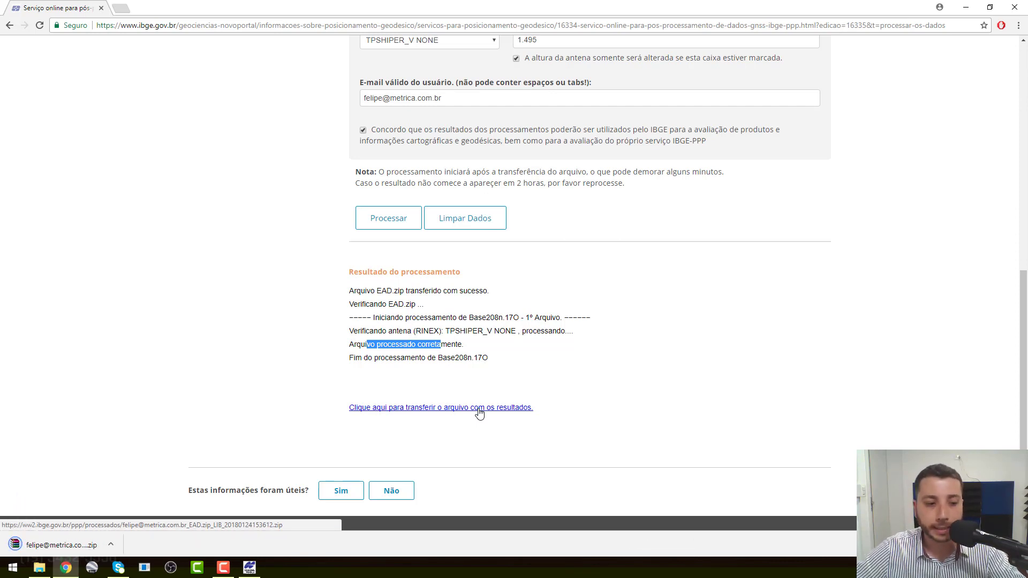
Step: Open the downloaded archive in WinRAR and launch Base208n.17O.kml in Google Earth
left_click(82, 545)
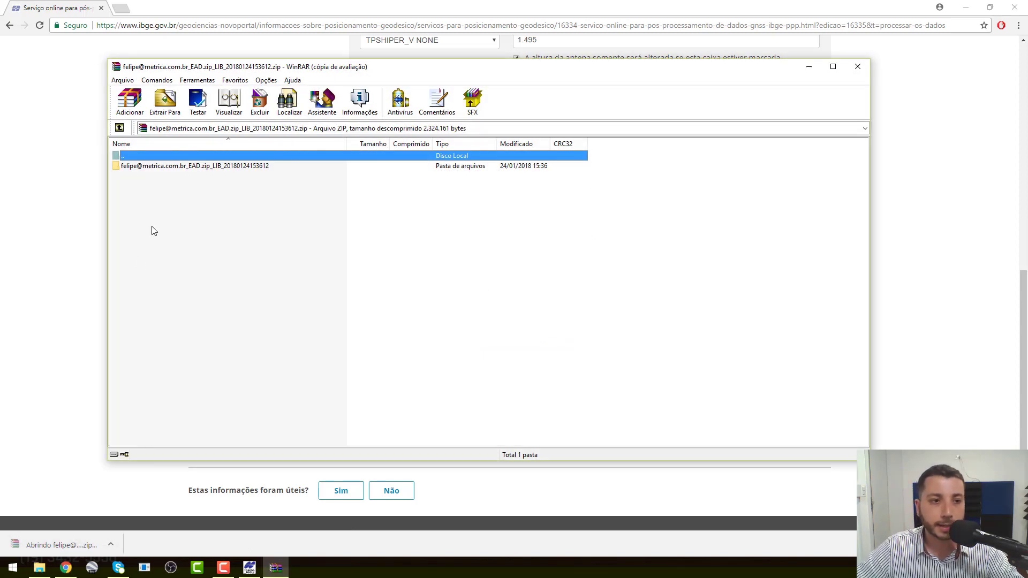
left_click(571, 222)
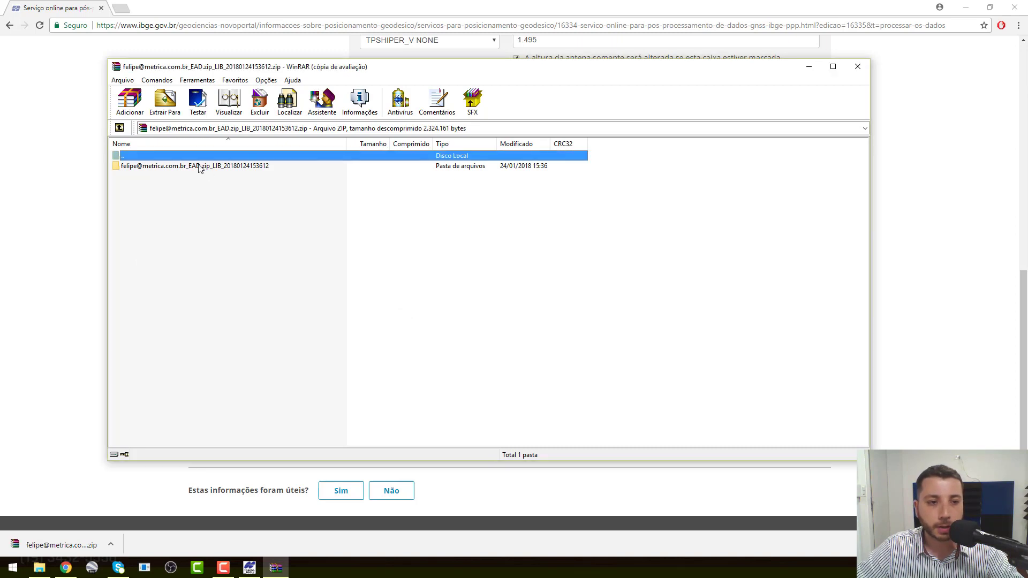
double_click(225, 167)
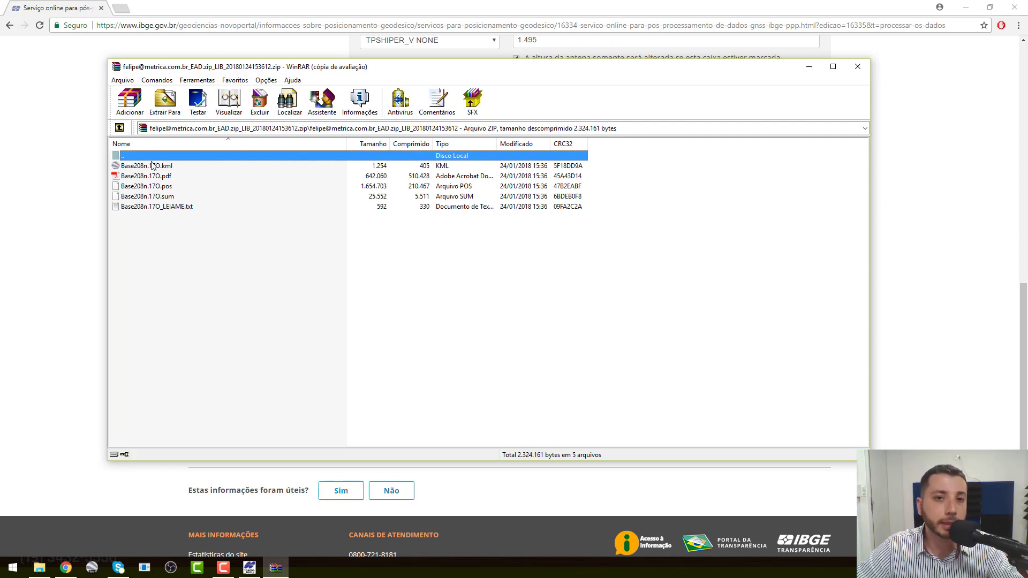
left_click(177, 167)
double_click(176, 166)
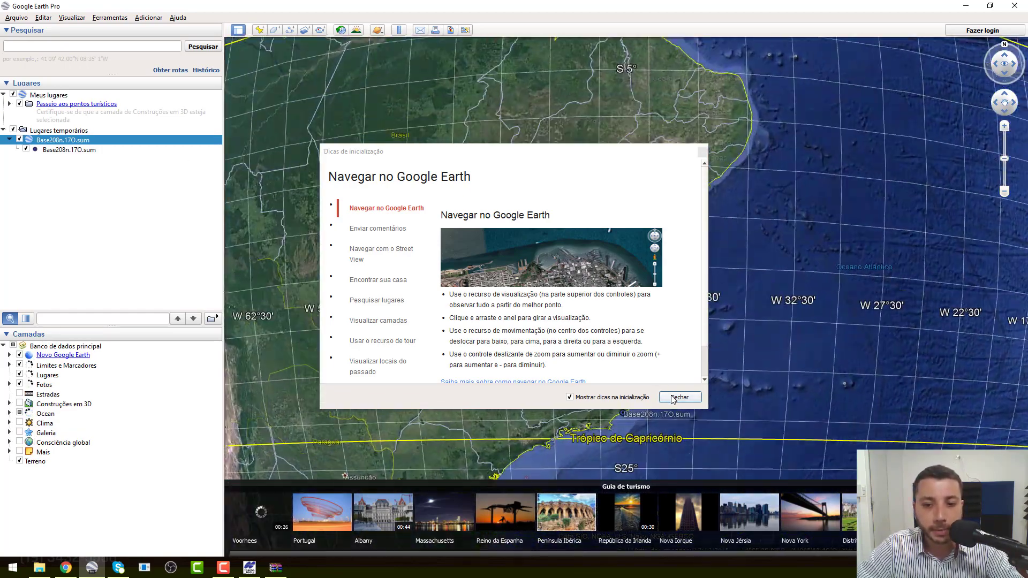
Step: Close the startup tips, then view the Base208n.17O.sum placemark top-down and zoomed in
left_click(664, 396)
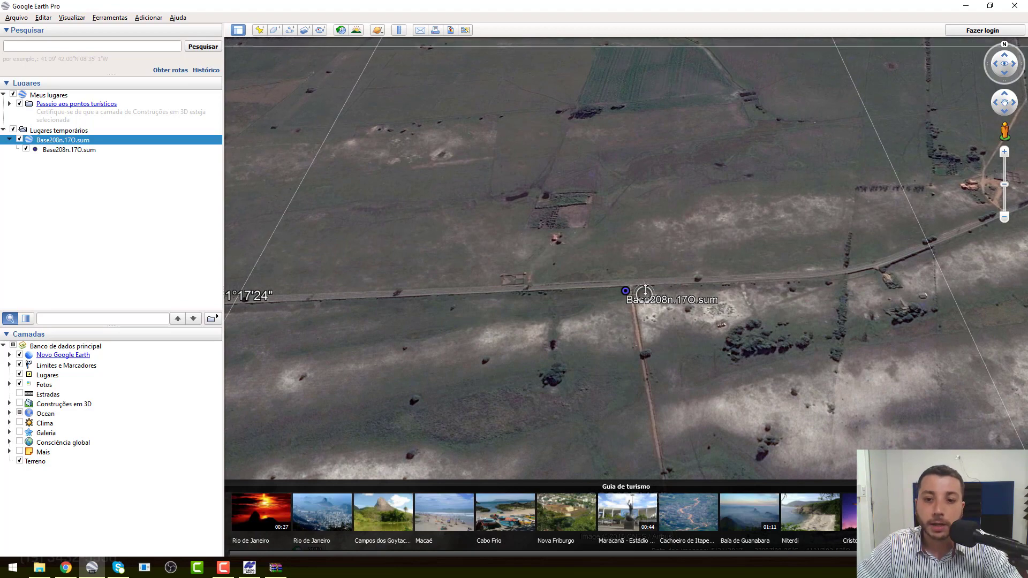
left_click_drag(643, 297, 641, 174)
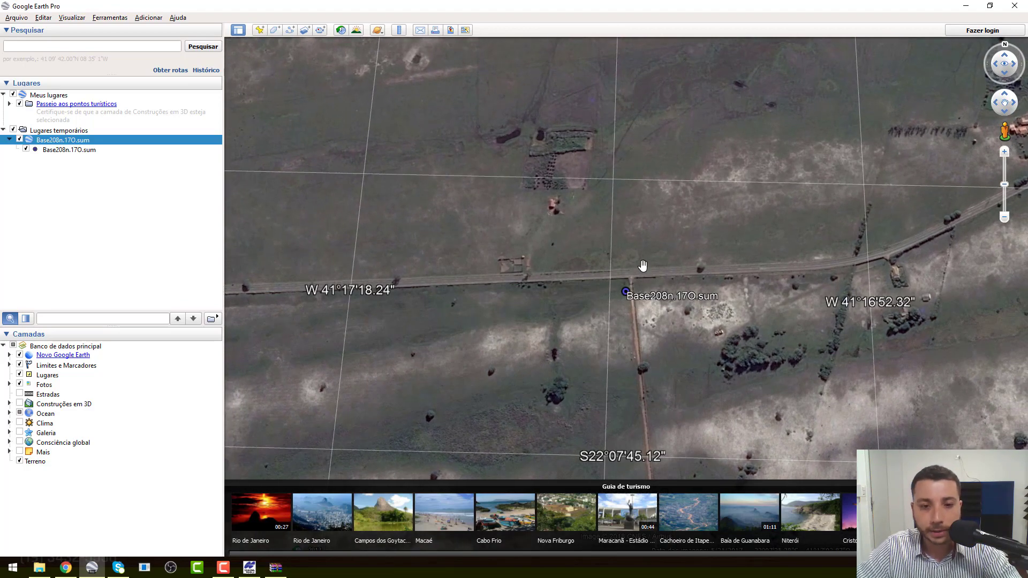
scroll(643, 266, "up", 2)
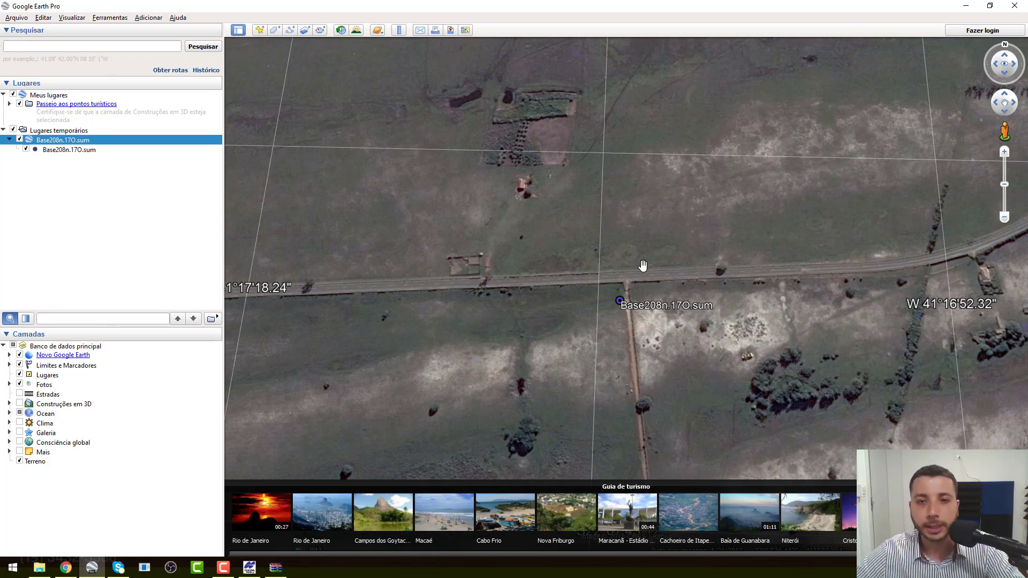
Step: Quit Google Earth discarding temporary places, then select the .pdf, .pos and .sum files in WinRAR
left_click(1015, 5)
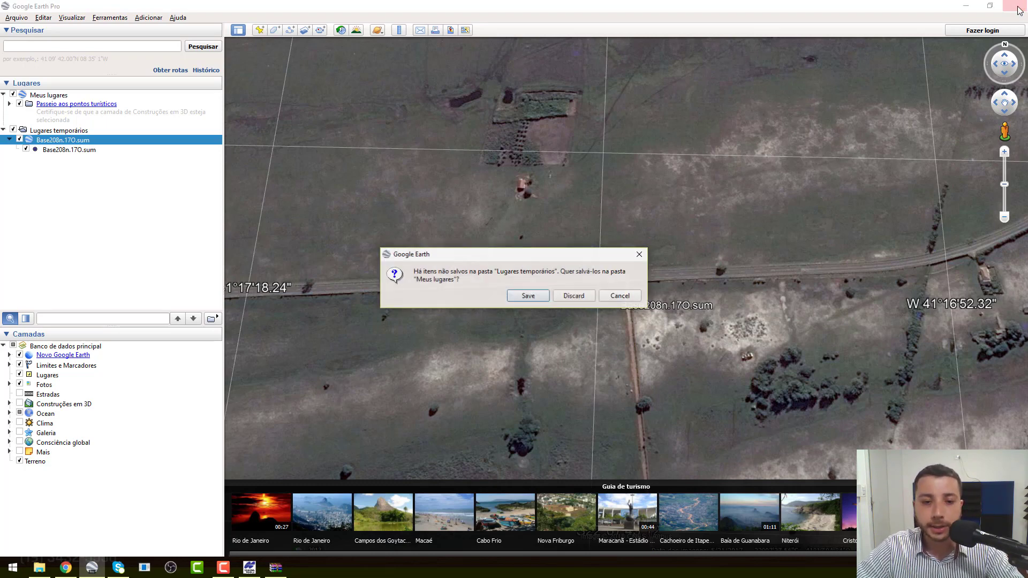
left_click(585, 299)
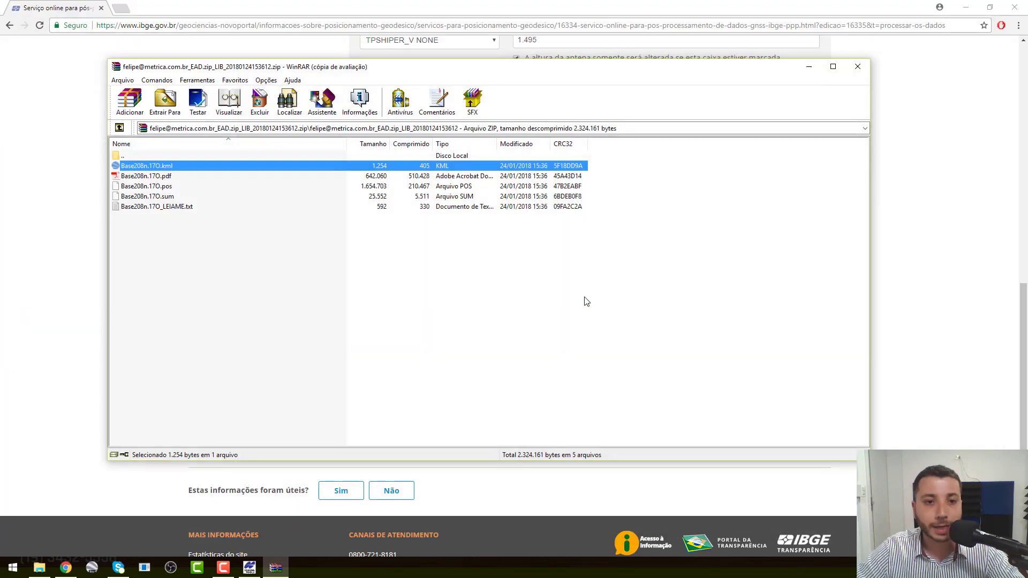
left_click(166, 179)
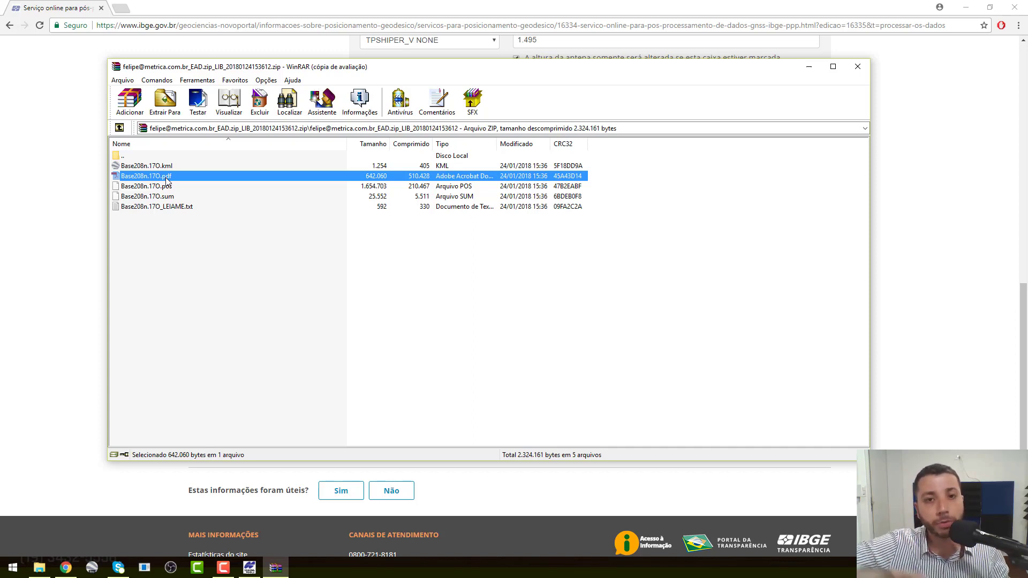
left_click(183, 188)
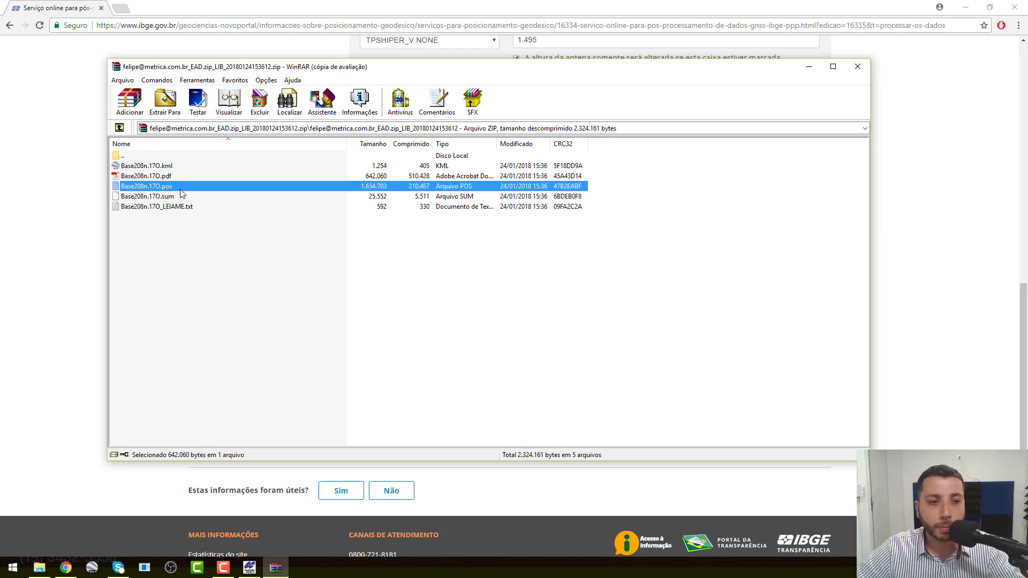
left_click(185, 198)
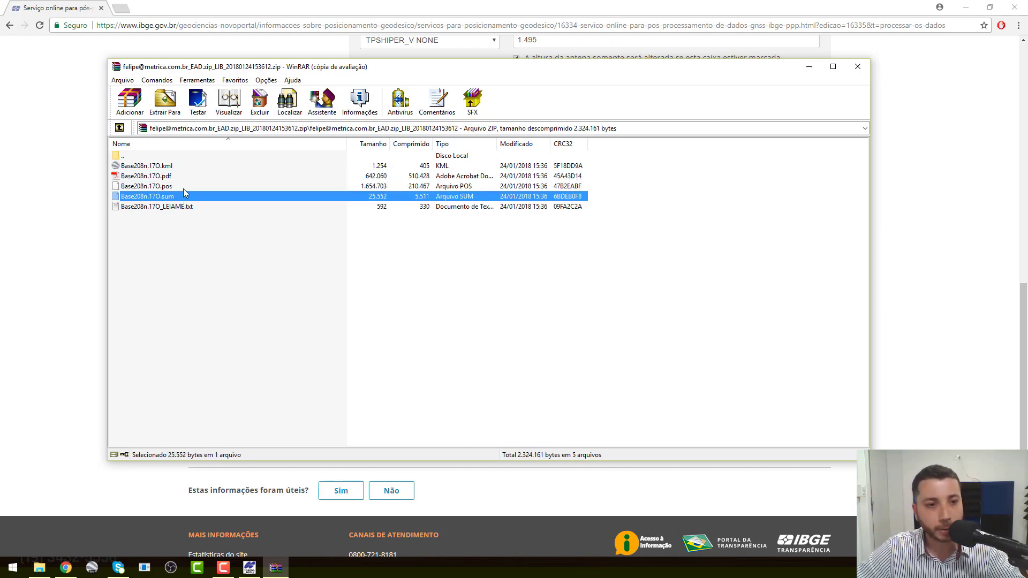
left_click(183, 188)
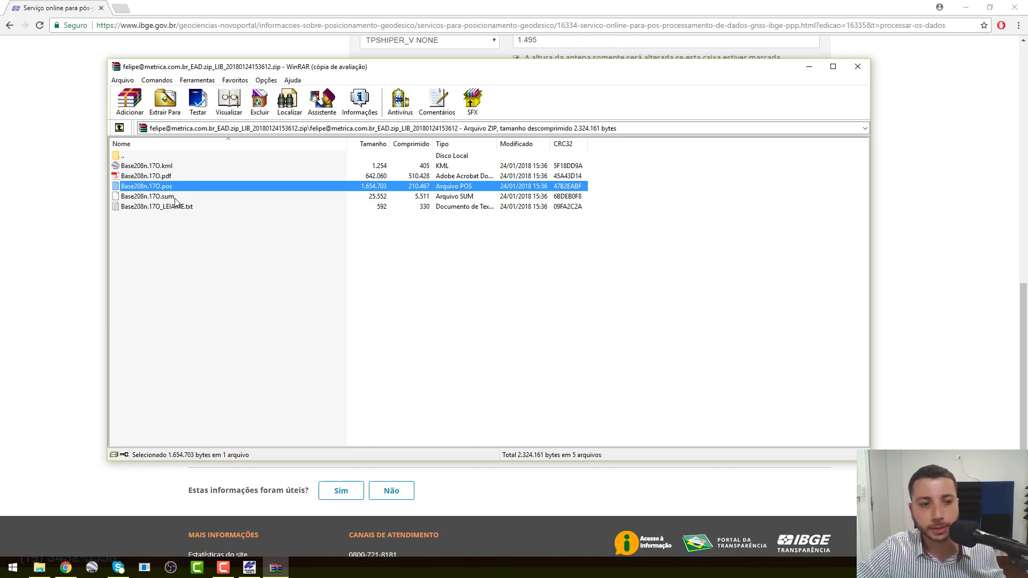
Step: Open Base208n.17O.sum in Word 2016, accepting the default text encoding
double_click(175, 199)
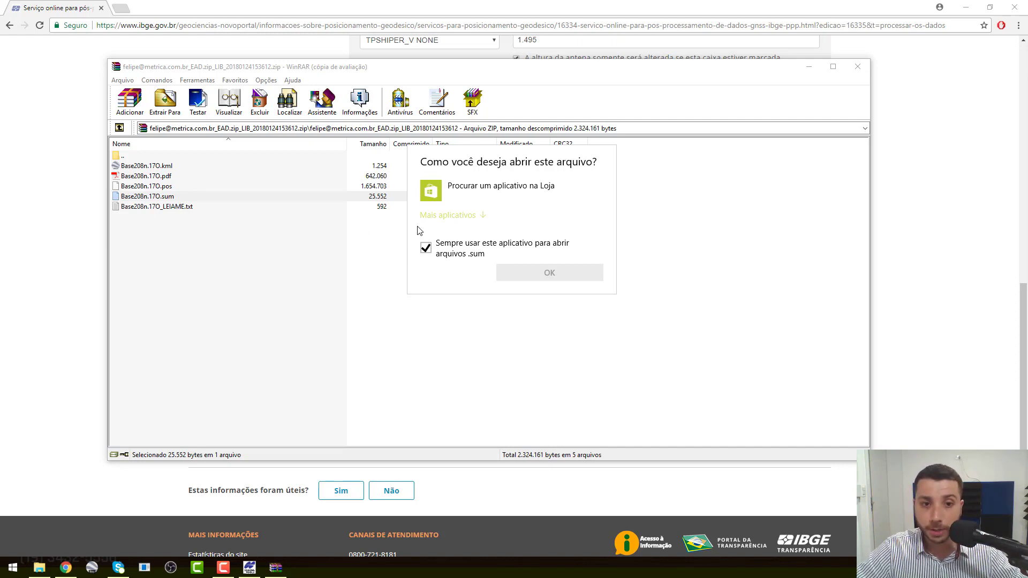
left_click(430, 218)
scroll(505, 289, "down", 5)
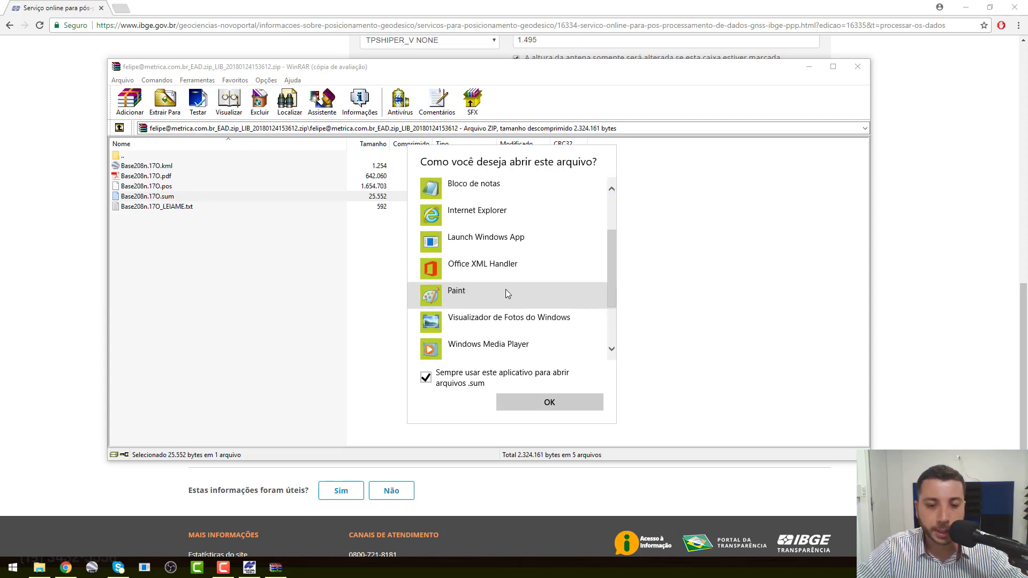
left_click(505, 288)
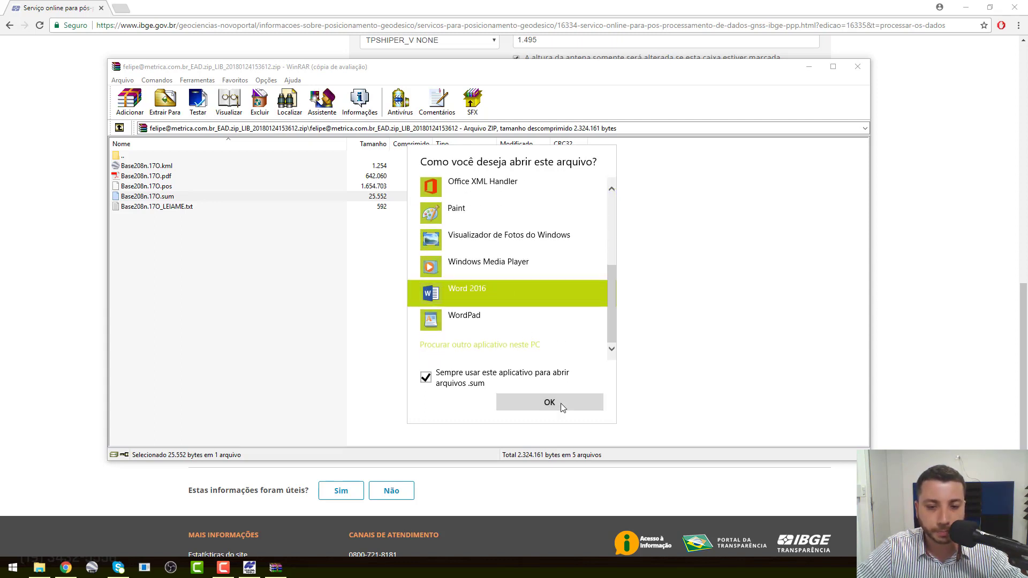
left_click(560, 403)
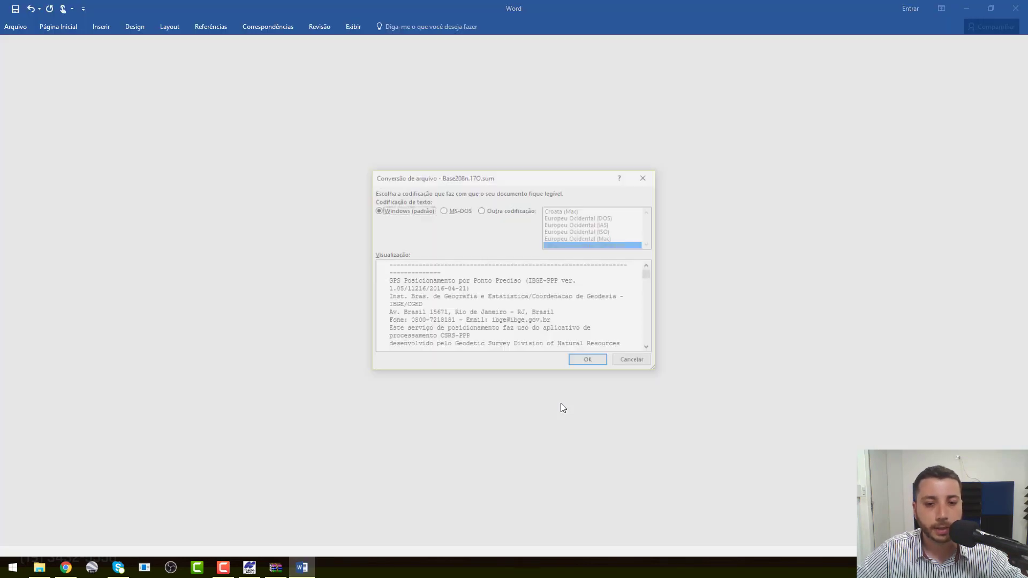
left_click(590, 363)
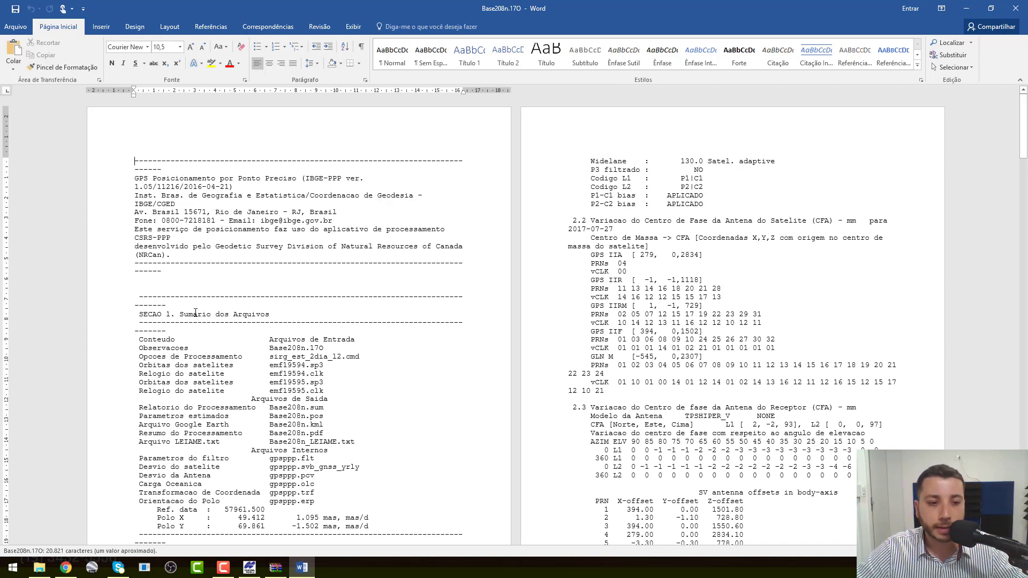
Step: Scroll the report to highlight the Resumo do Processamento and 3.2 Sessao Observada headings
left_click_drag(180, 314, 346, 315)
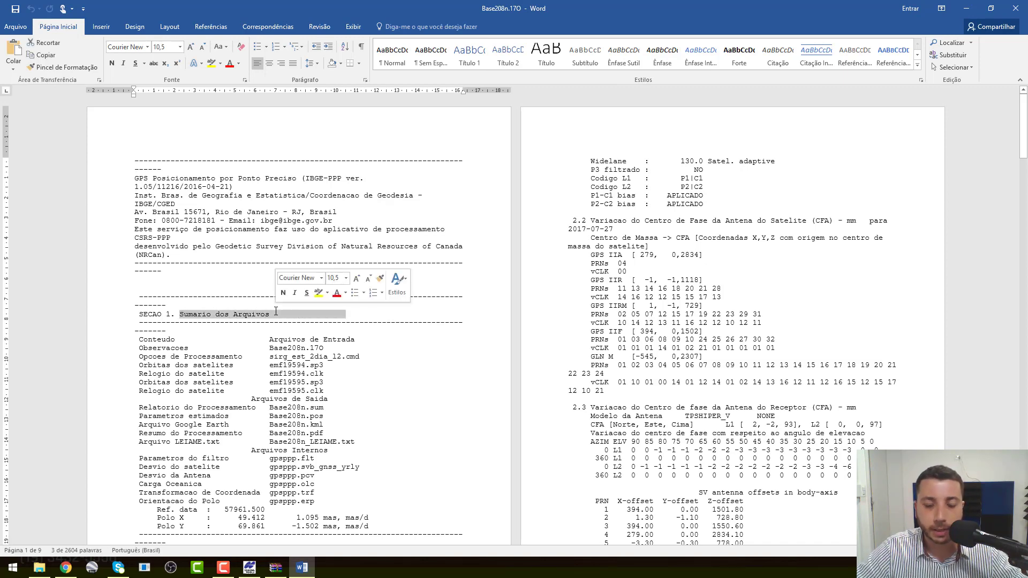
scroll(275, 315, "down", 1)
scroll(275, 314, "down", 20)
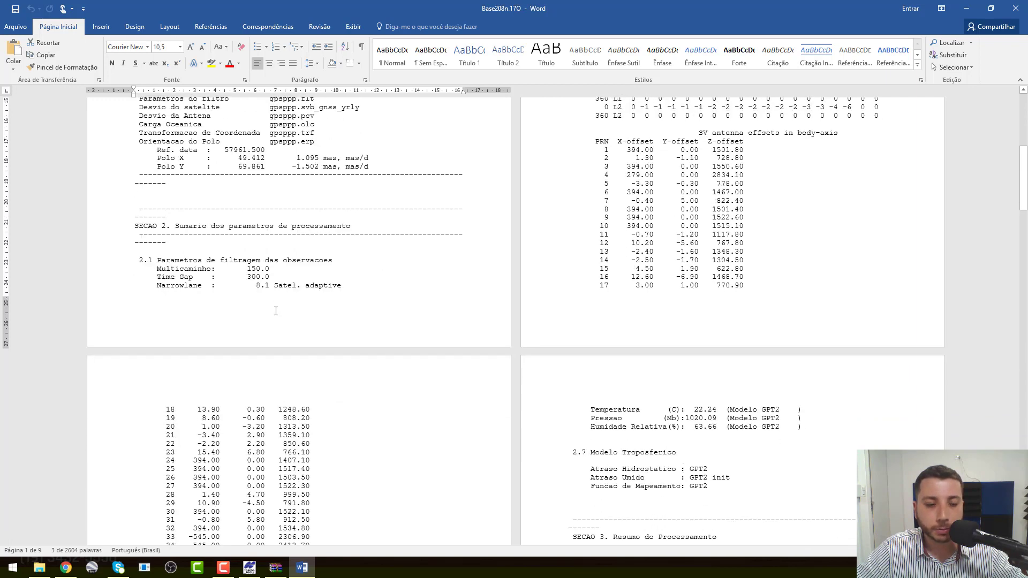
scroll(276, 311, "down", 4)
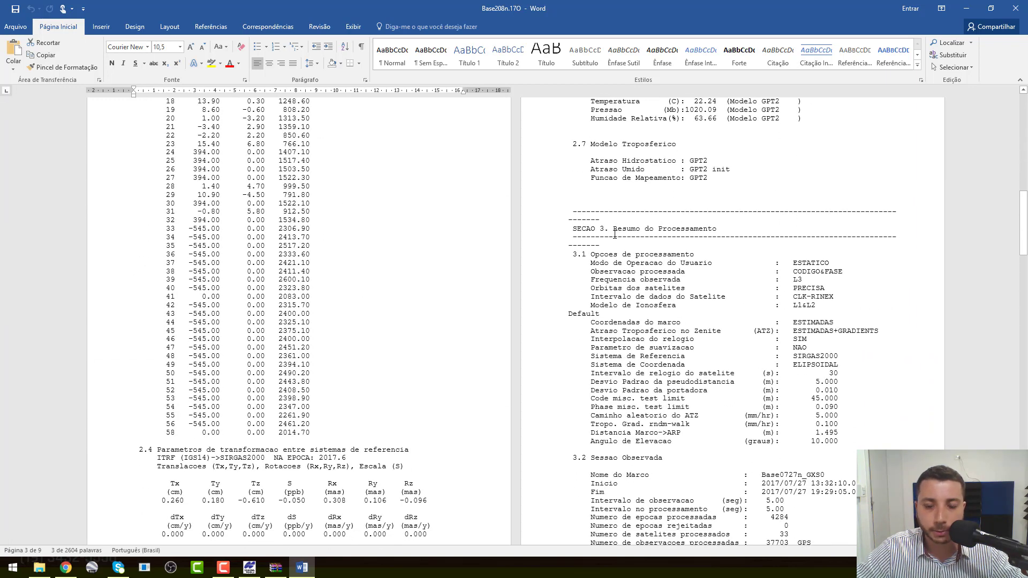
left_click_drag(614, 230, 721, 229)
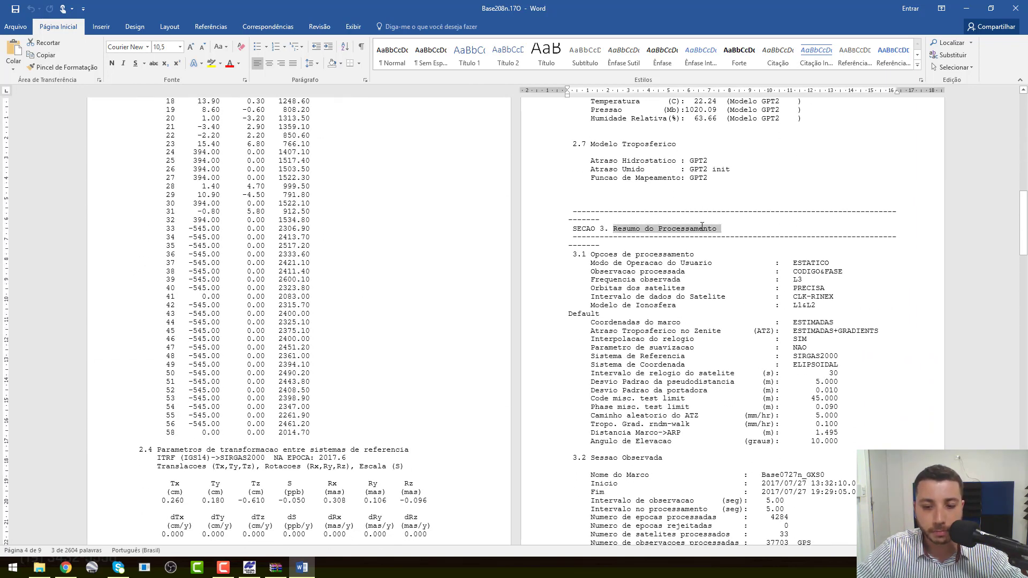
scroll(702, 227, "down", 9)
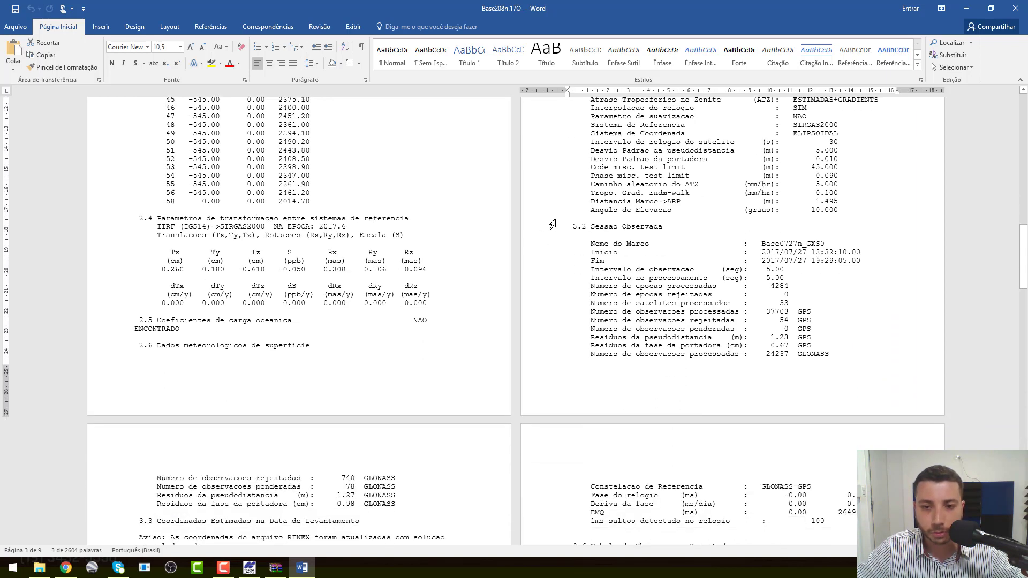
left_click_drag(572, 227, 663, 222)
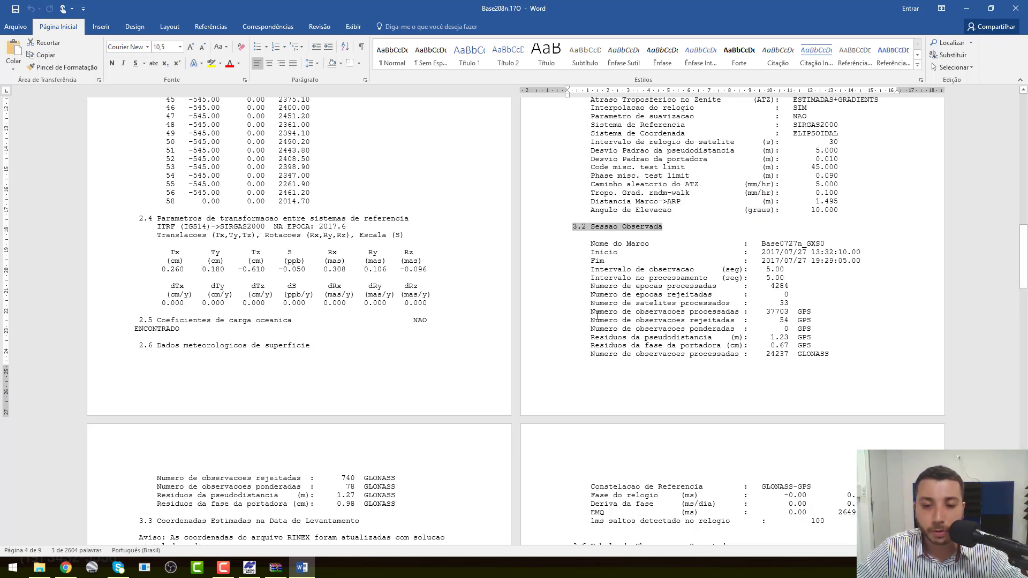
Step: Highlight the processed and rejected GPS and GLONASS observation counts
left_click_drag(591, 312, 698, 312)
left_click_drag(775, 320, 818, 318)
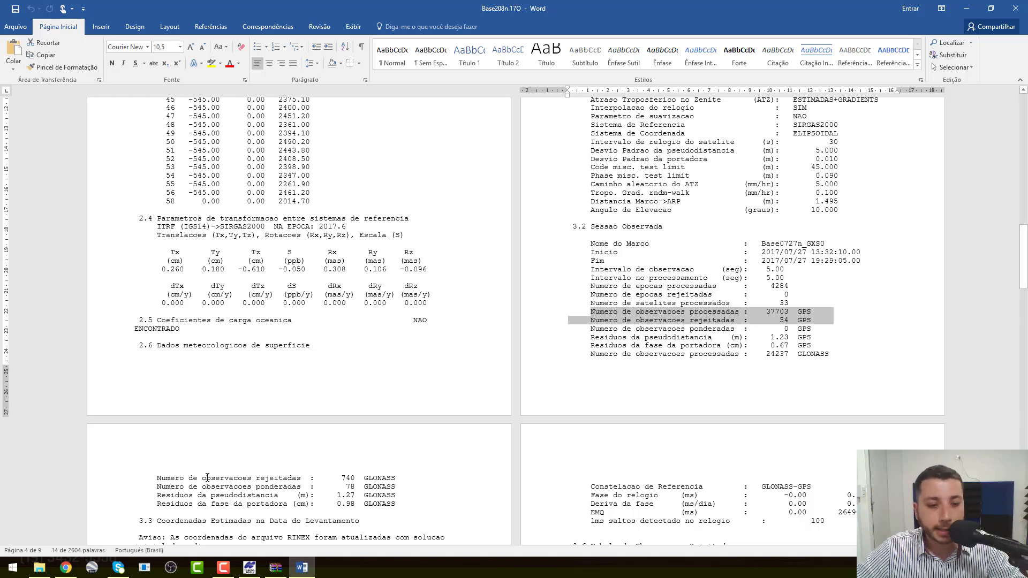
left_click_drag(398, 486, 155, 480)
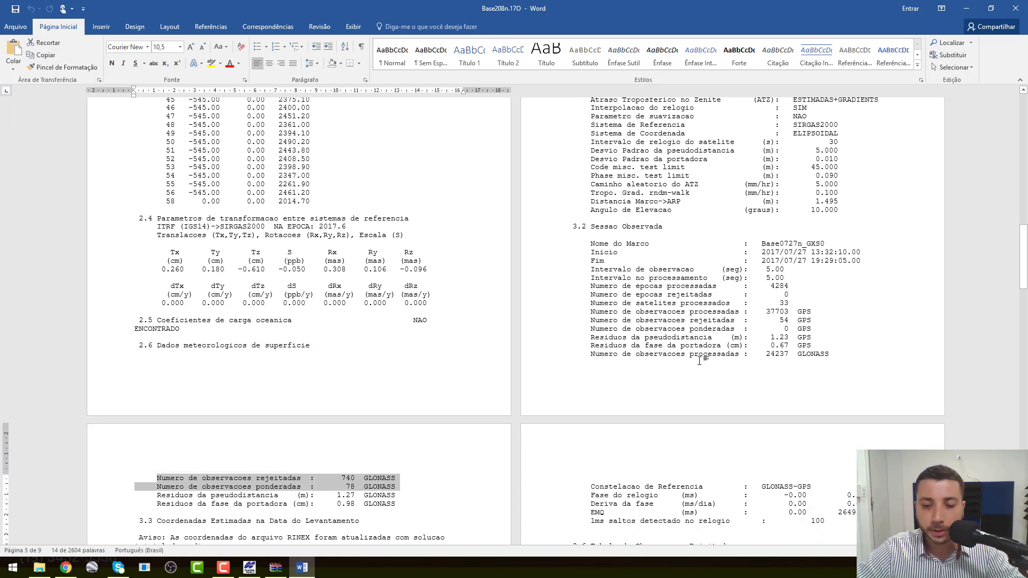
left_click_drag(690, 354, 834, 354)
left_click_drag(137, 479, 405, 476)
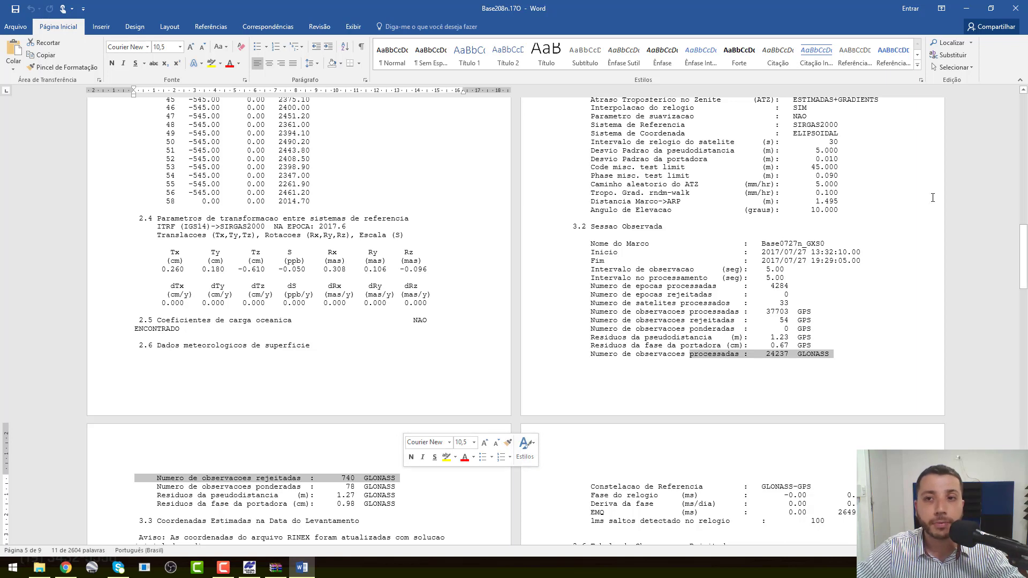
Step: Close Word and open Base208n.17O.pdf from the archive in Acrobat Reader
left_click(1016, 12)
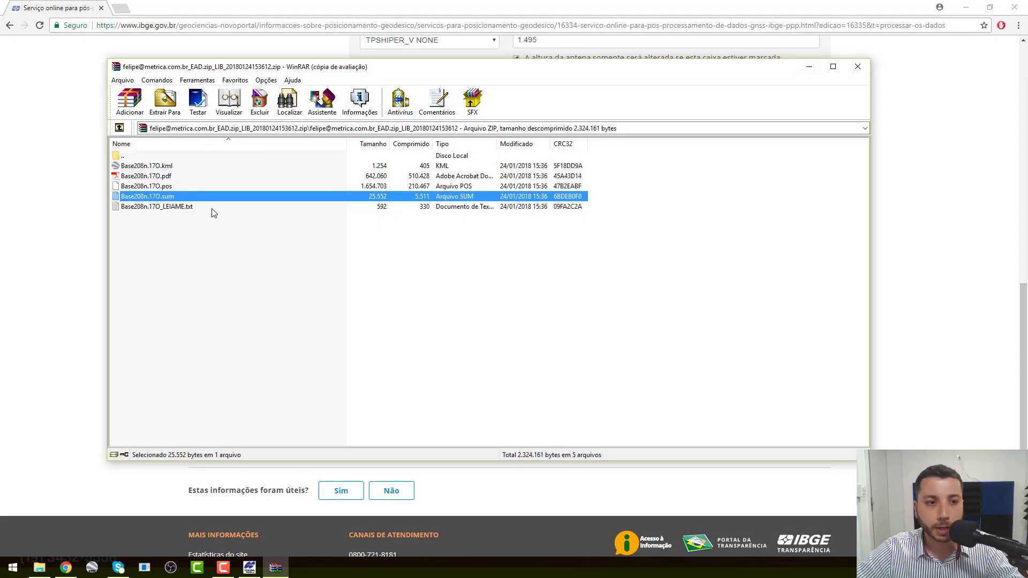
left_click(172, 177)
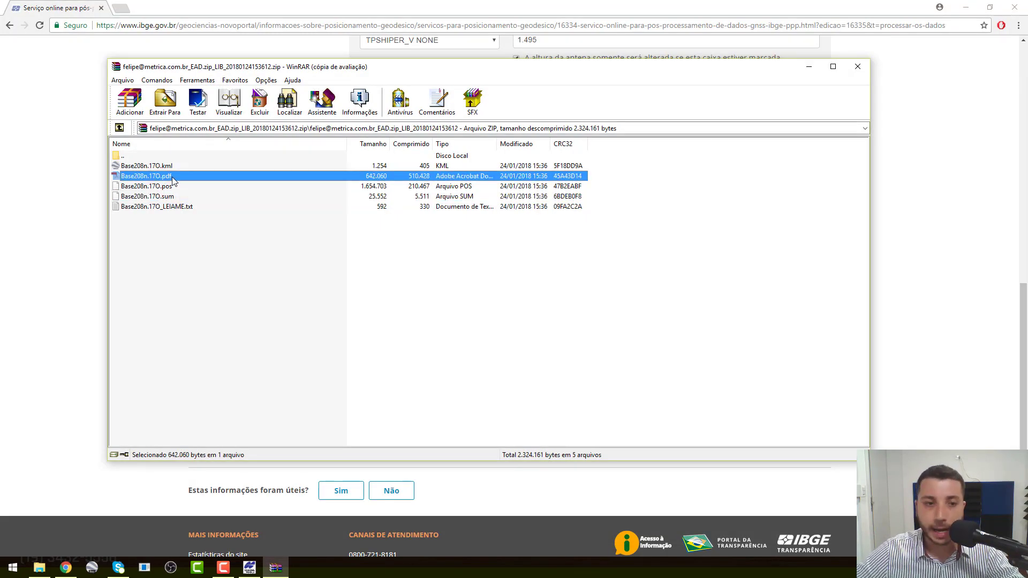
double_click(172, 176)
scroll(172, 181, "down", 2, "ctrl")
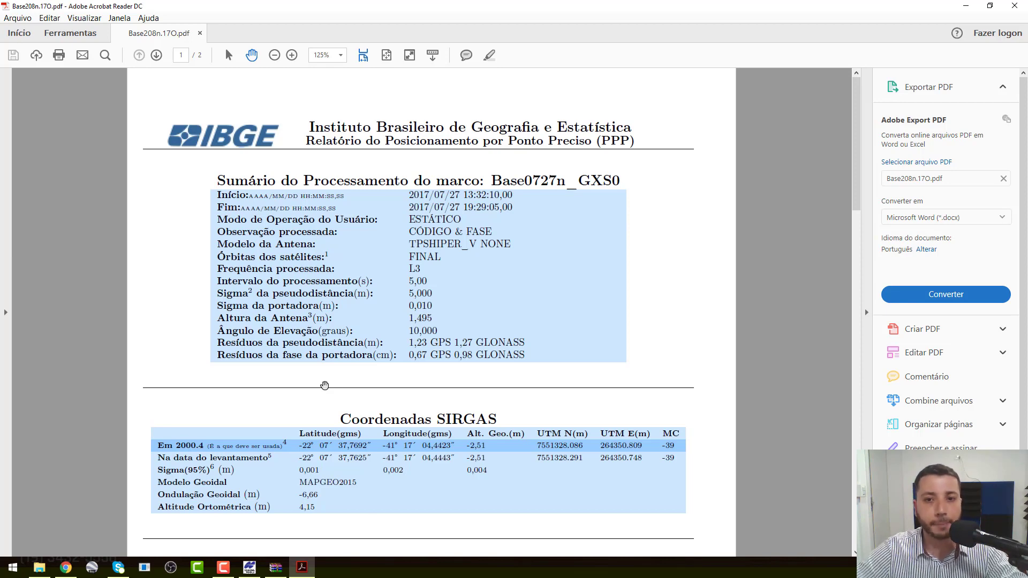
Step: Scroll to the SIRGAS coordinates, highlight the 95% Sigma confidence level, and reach the precision table
scroll(324, 386, "down", 2)
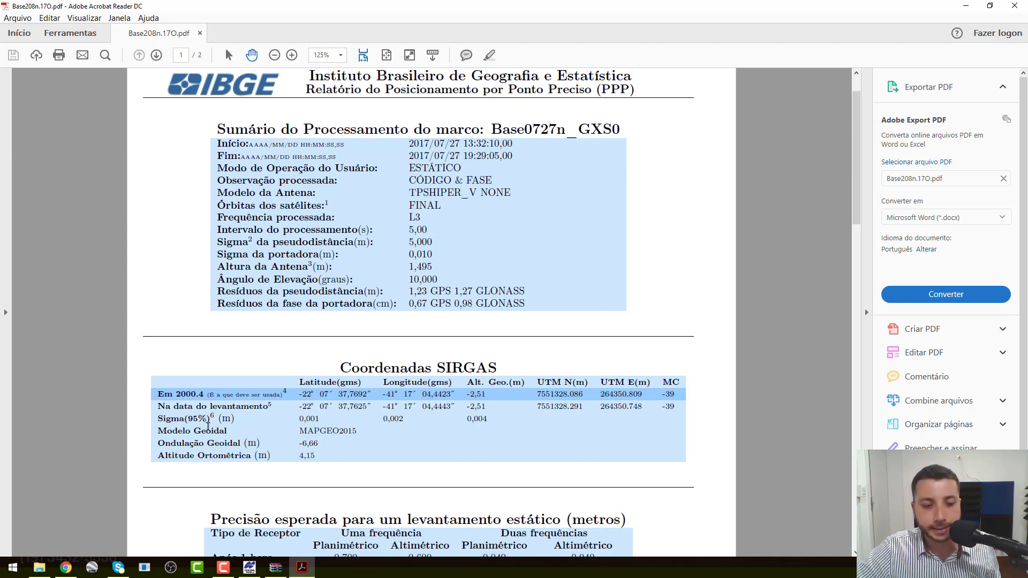
double_click(199, 419)
scroll(395, 438, "down", 3)
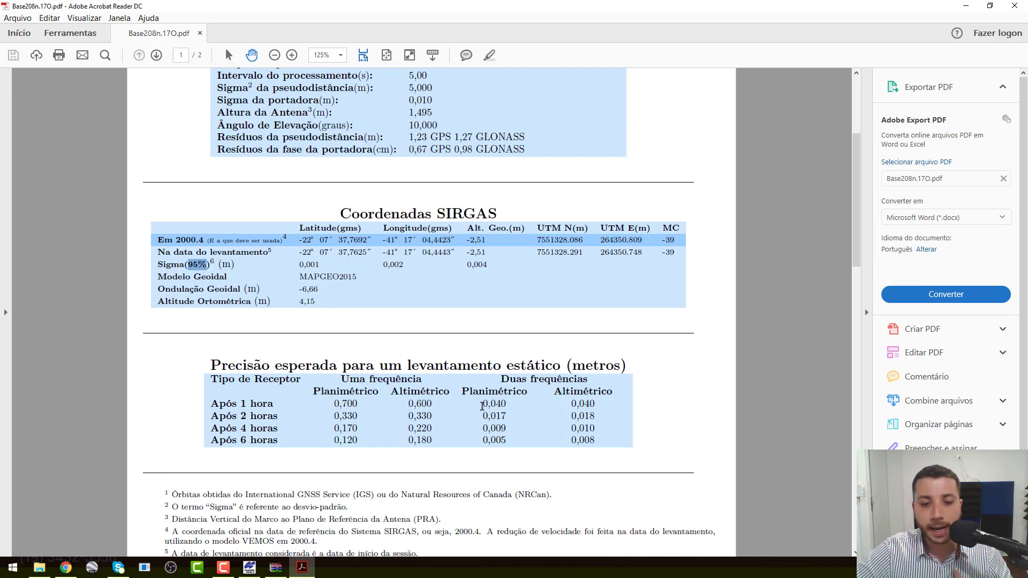
Step: Highlight then clear the one-hour precision values, and scroll back up to Sumário do Processamento
left_click_drag(482, 404, 461, 390)
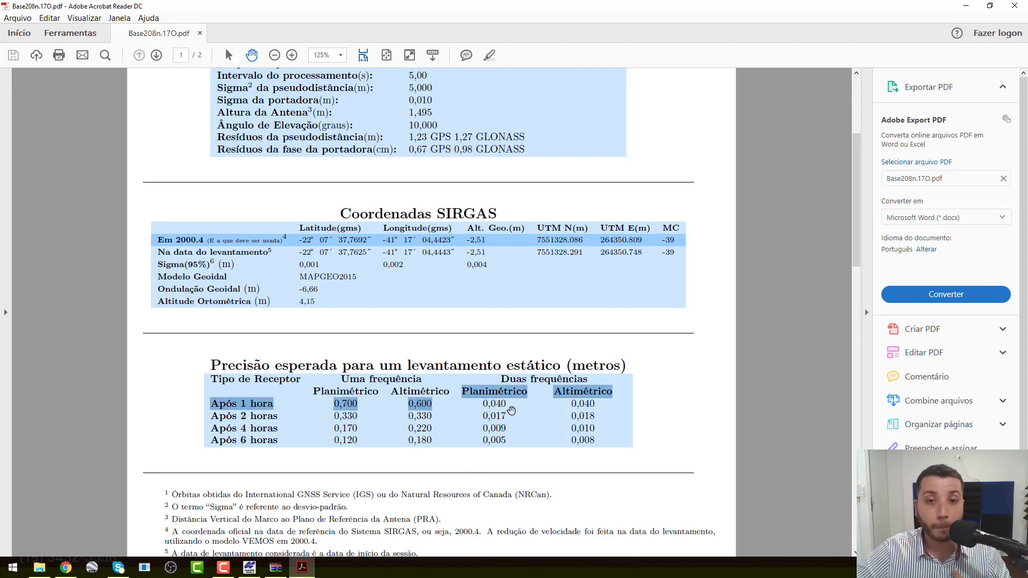
left_click(589, 403)
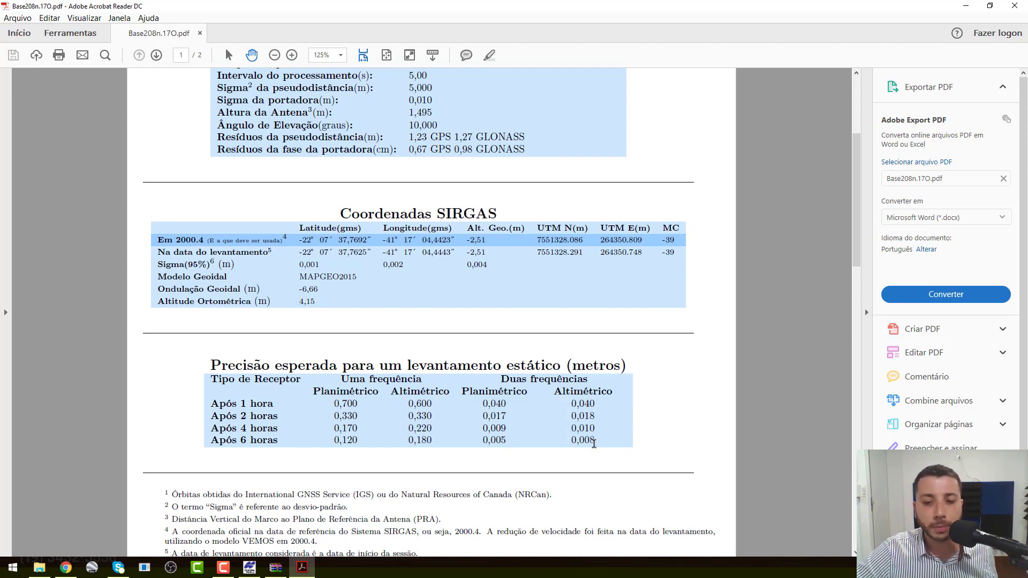
scroll(594, 444, "up", 1)
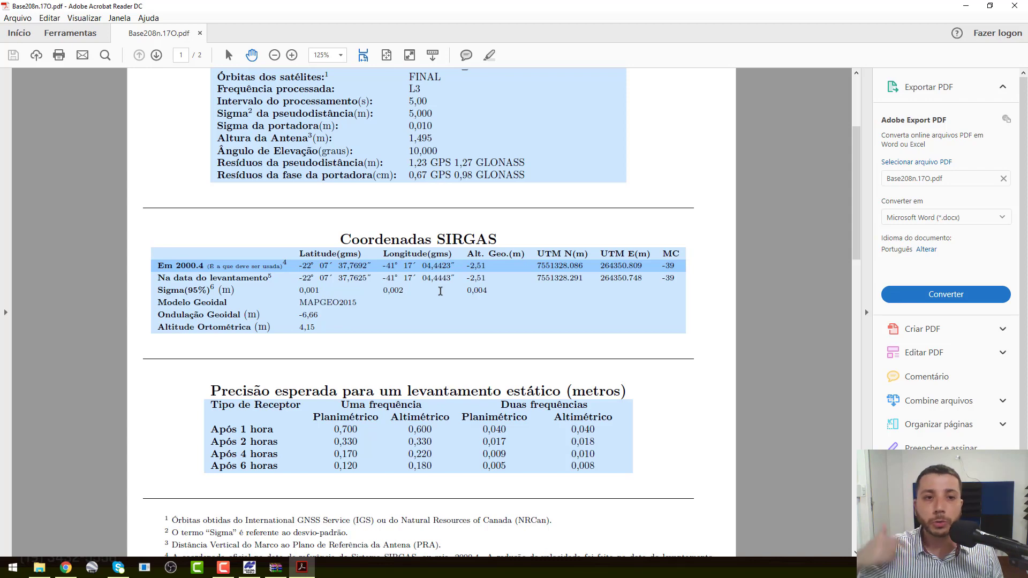
scroll(440, 291, "up", 3)
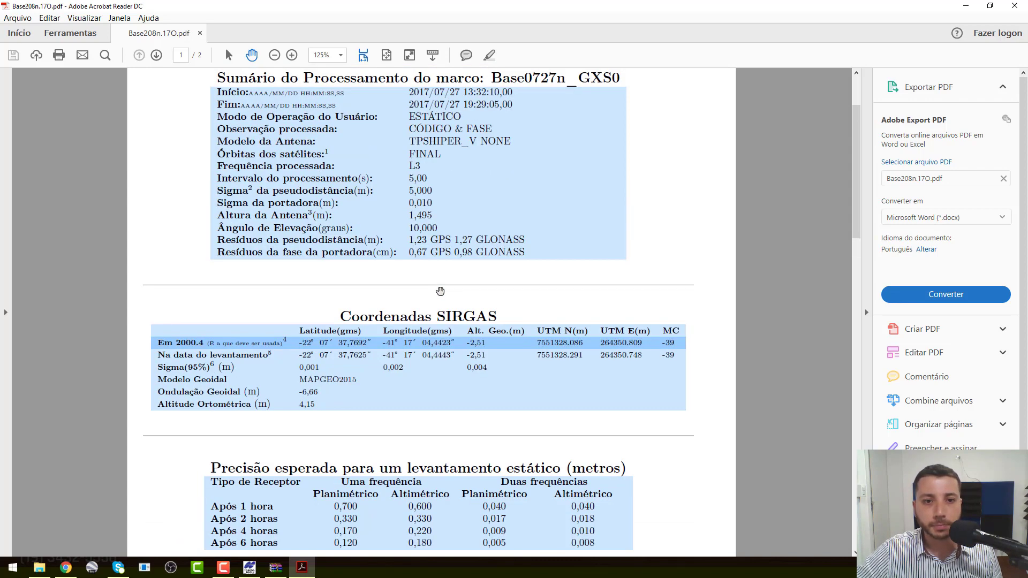